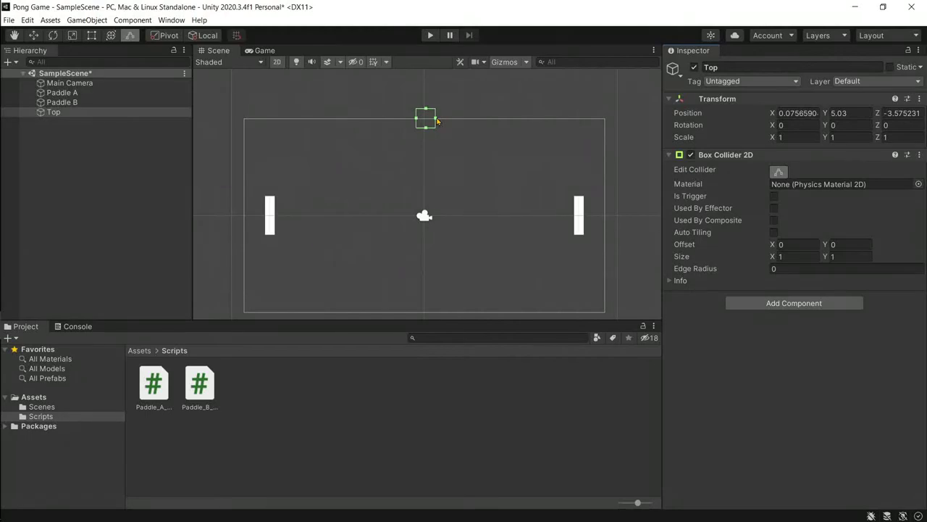
Stretch the collider wider across the arena, then play-test moving the left paddle up
drag(437, 121, 587, 127)
click(431, 36)
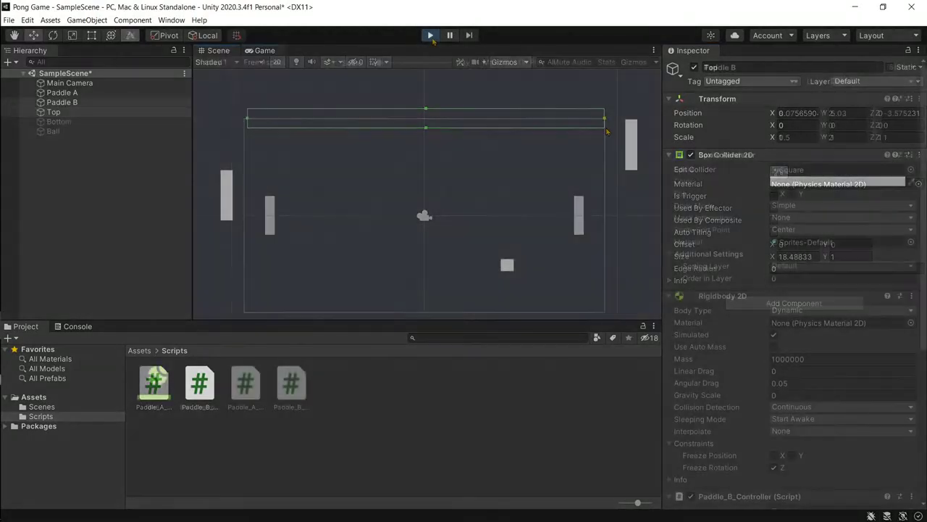
key(w)
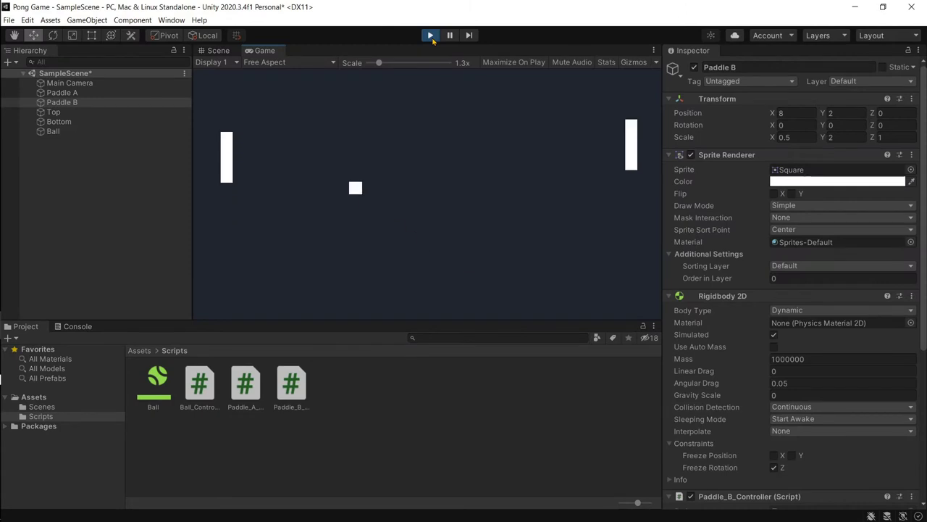
key(w)
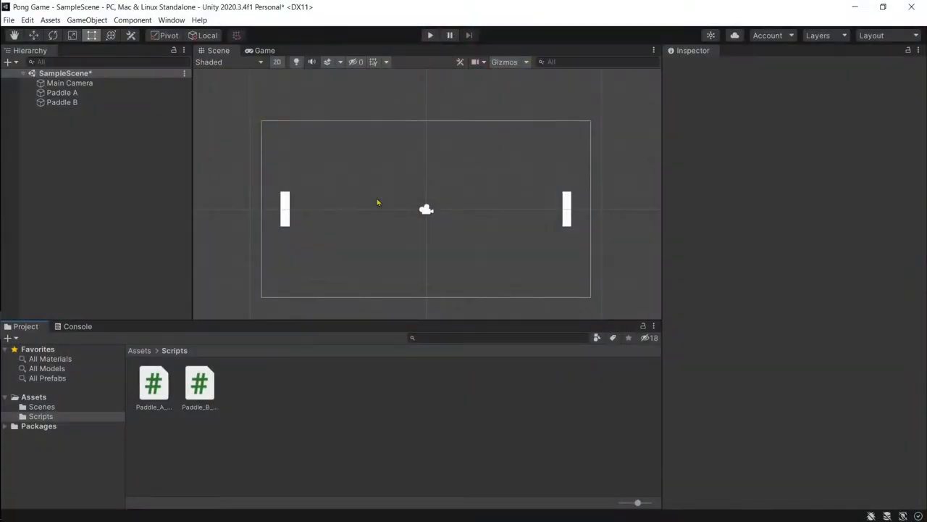
Inspect the Paddle B and Paddle A settings, then start the game again
click(62, 102)
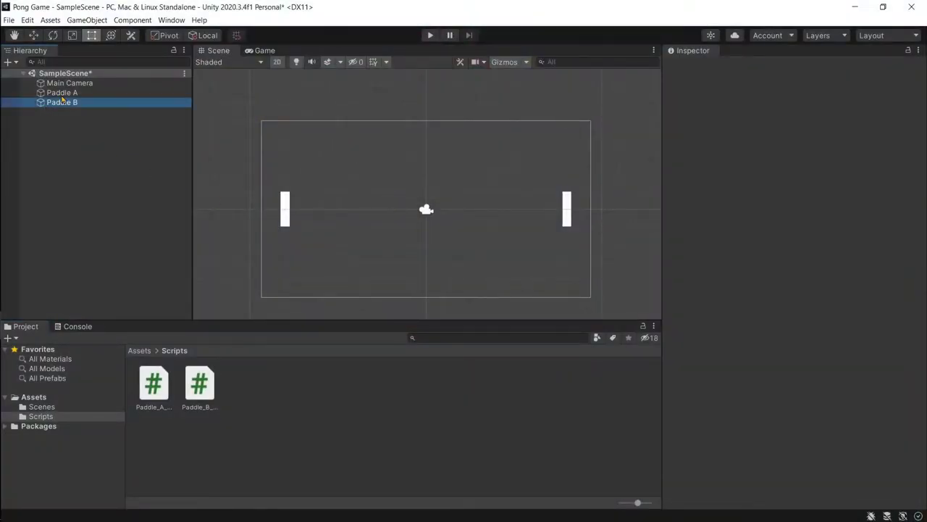
click(62, 92)
click(430, 35)
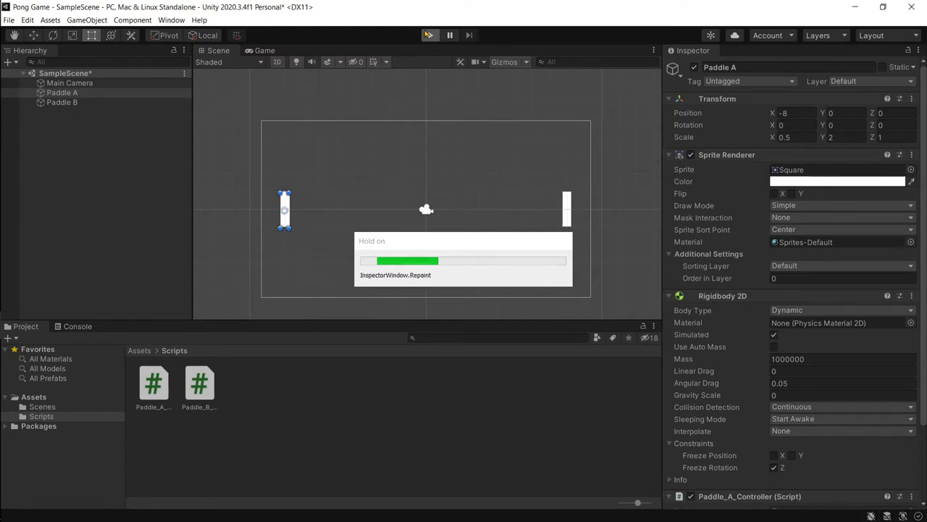
Move both paddles up and down with W/S and Up/Down, then stop the game
key(w)
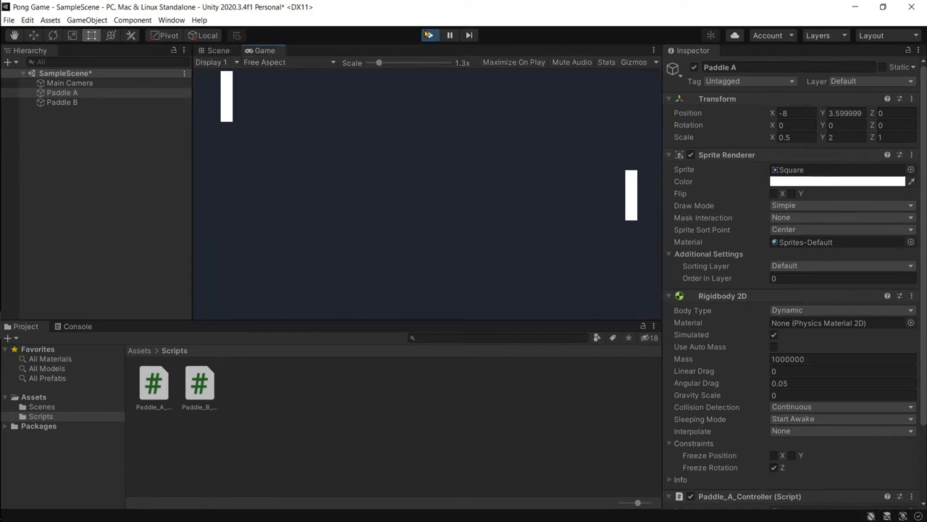
key(s)
key(s)
key(Down)
key(Up)
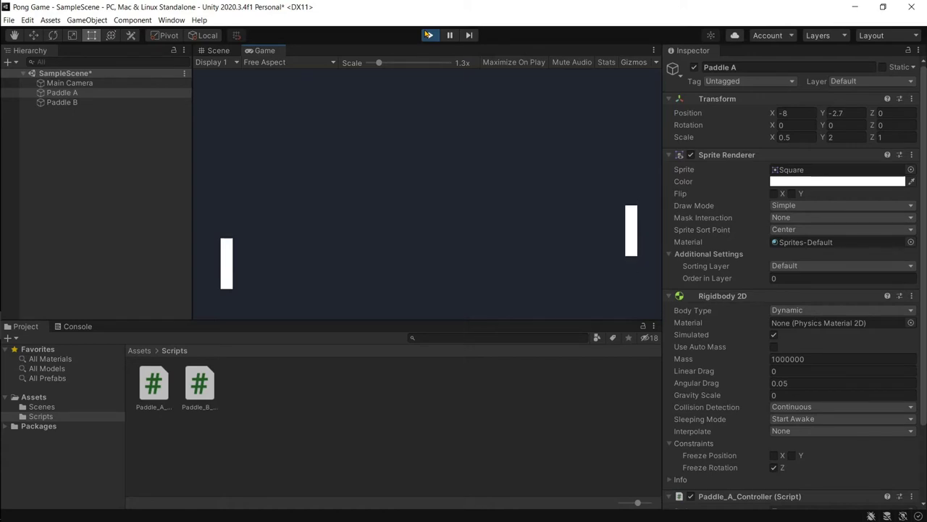
key(Up)
key(Down)
key(w)
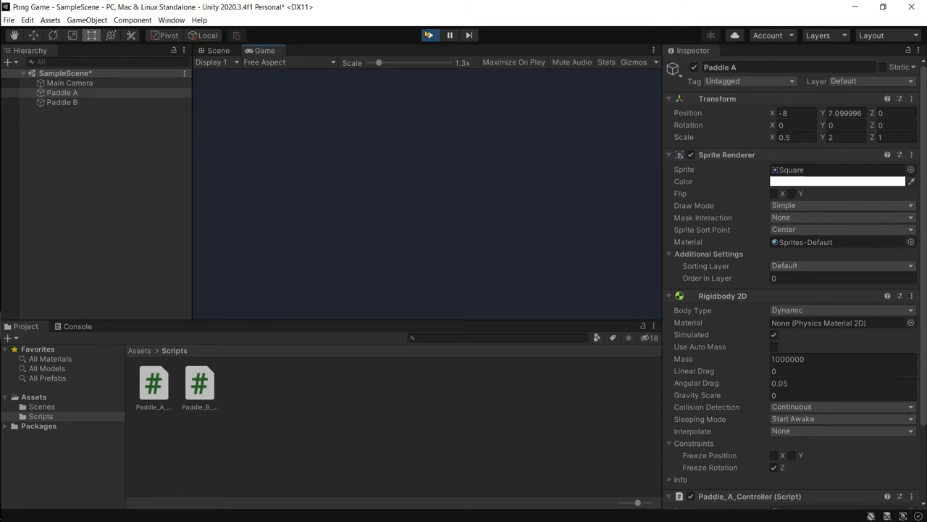
key(s)
key(w)
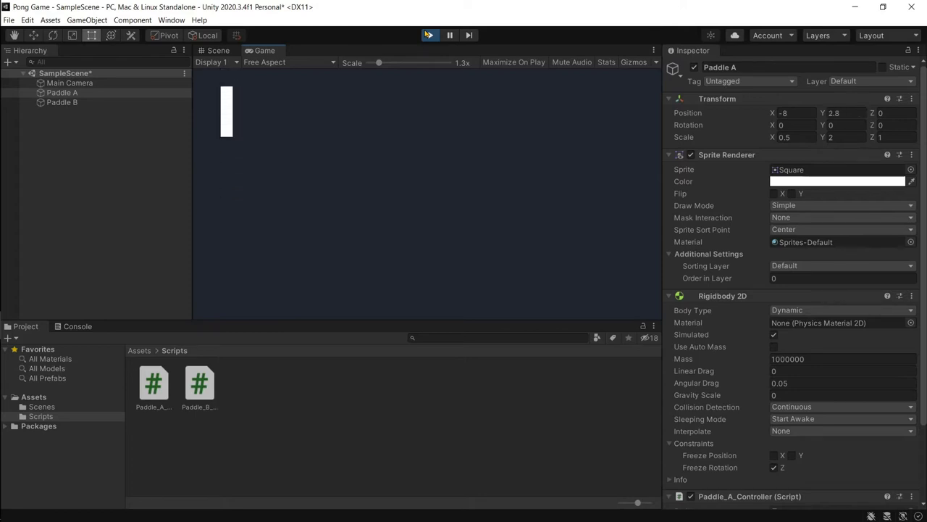
key(s)
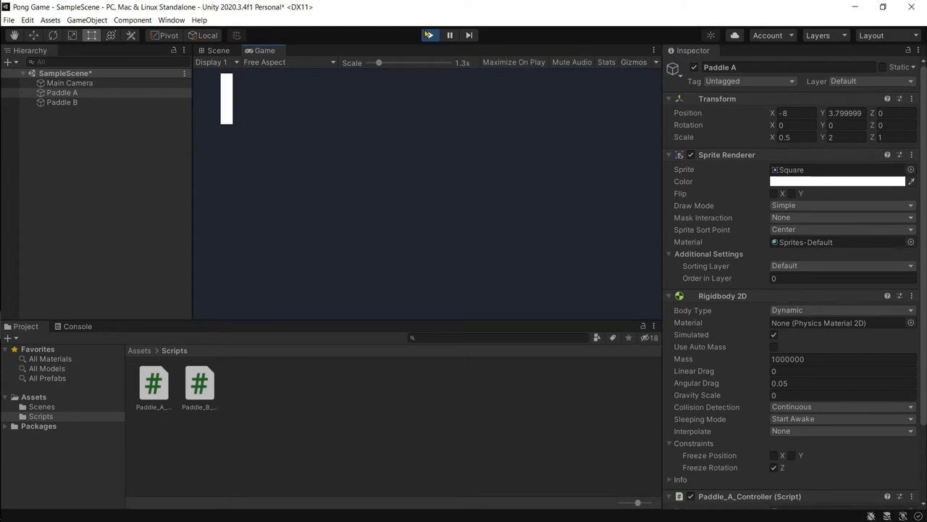
click(428, 34)
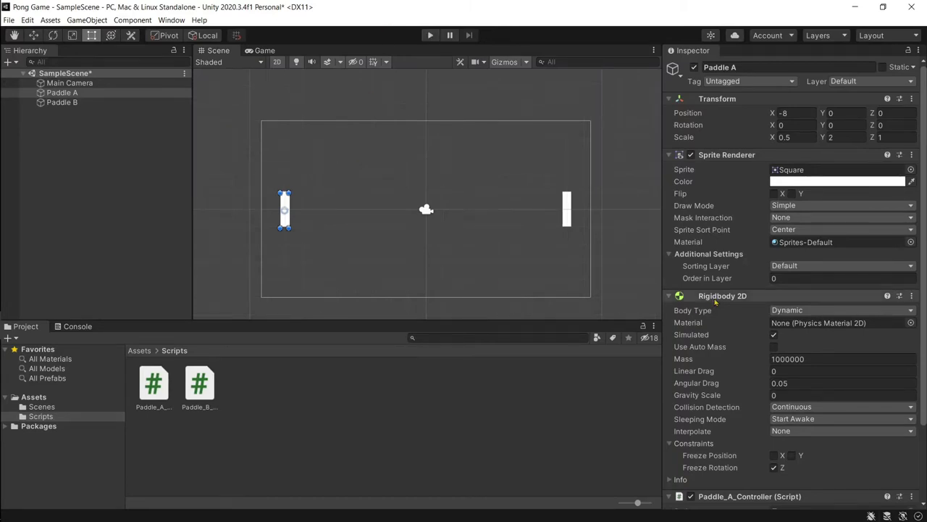
Create an empty object named Top and add a Box Collider 2D to it
right_click(75, 123)
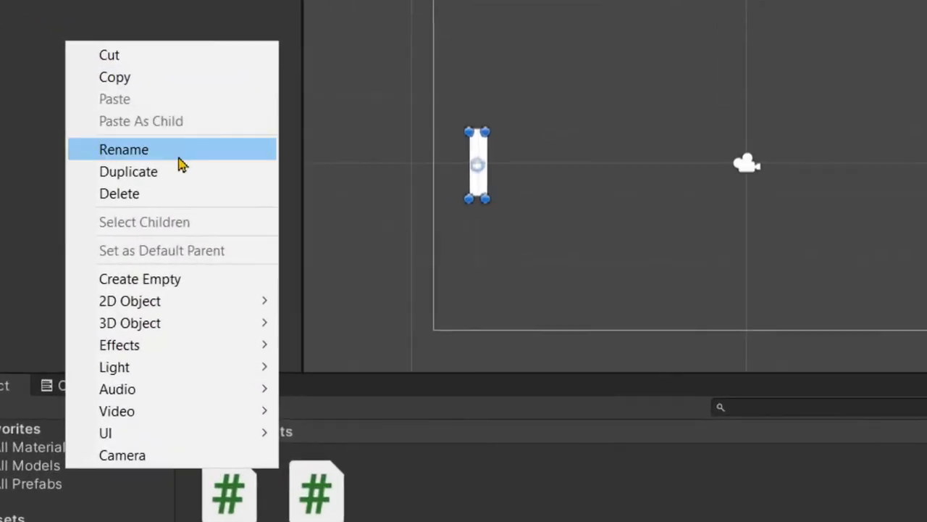
click(192, 289)
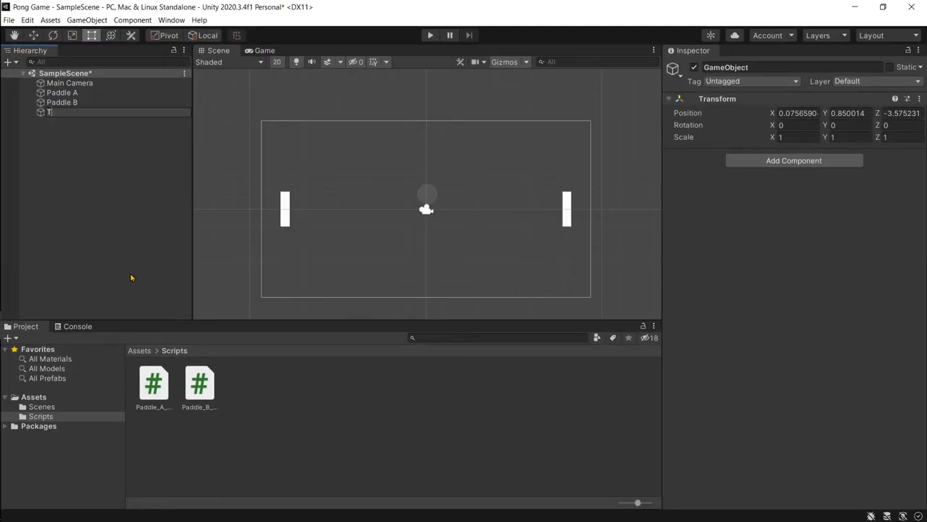
key(Return)
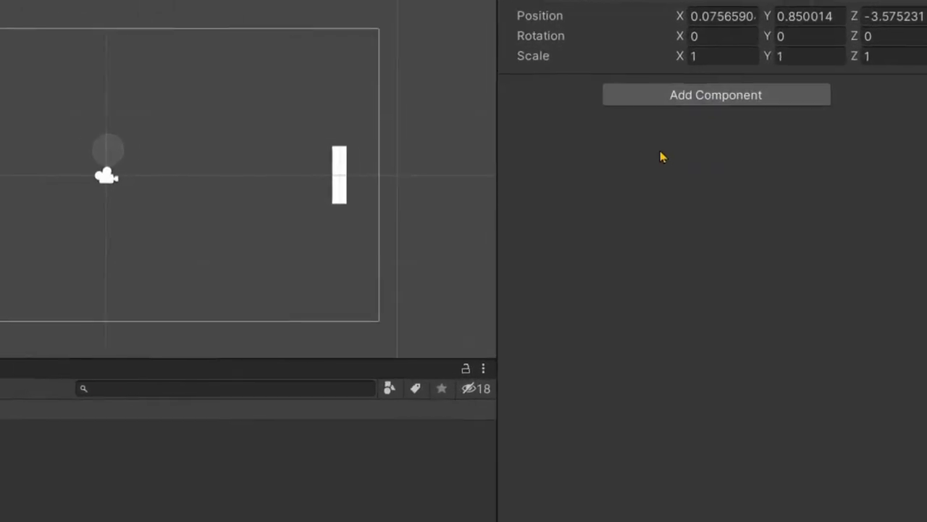
key(ctrl+shift+a)
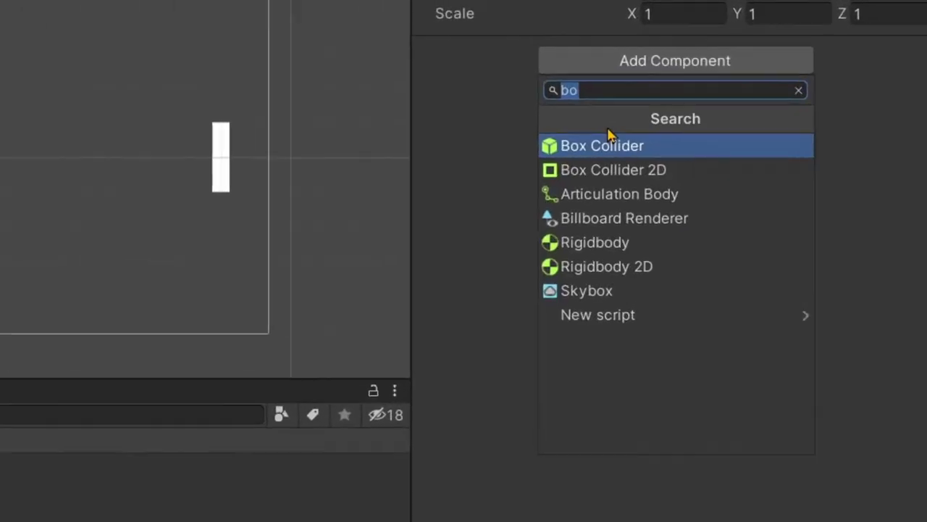
click(634, 174)
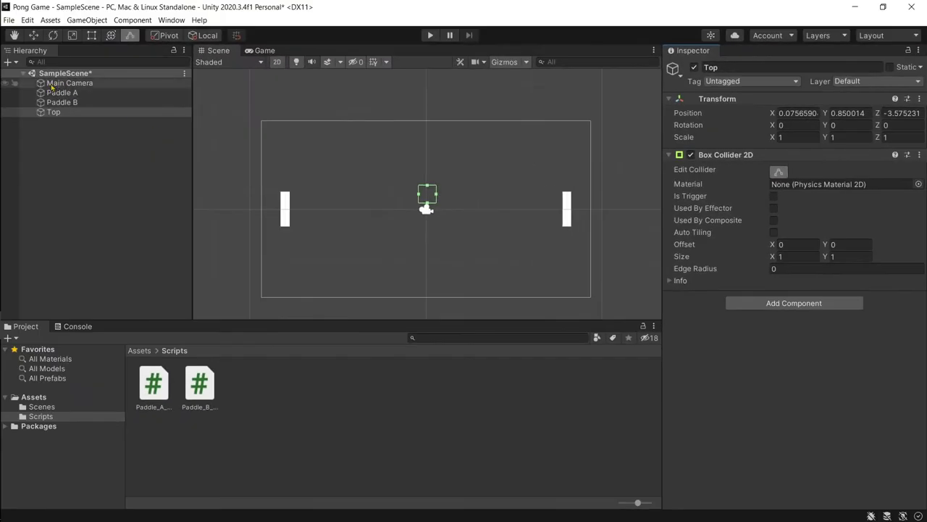
click(52, 113)
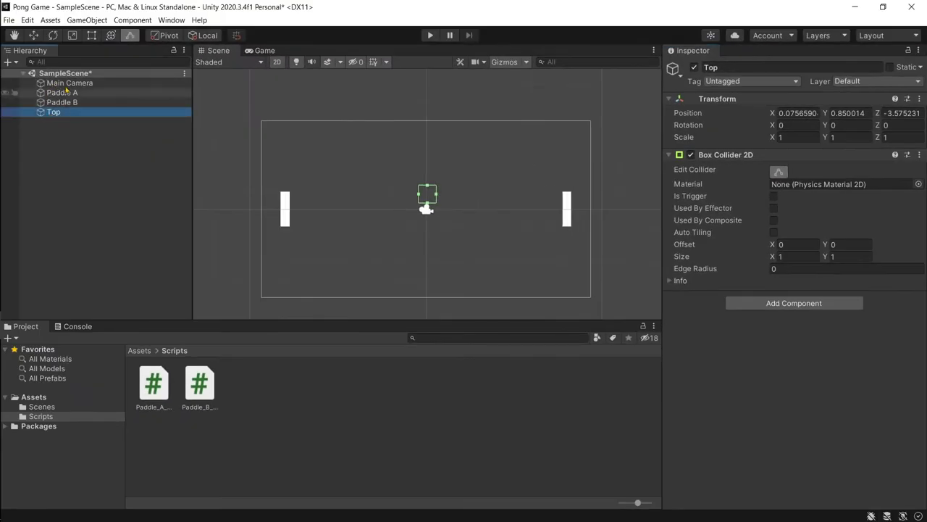
Move Top up to the arena's upper edge at Y 5.03
click(33, 35)
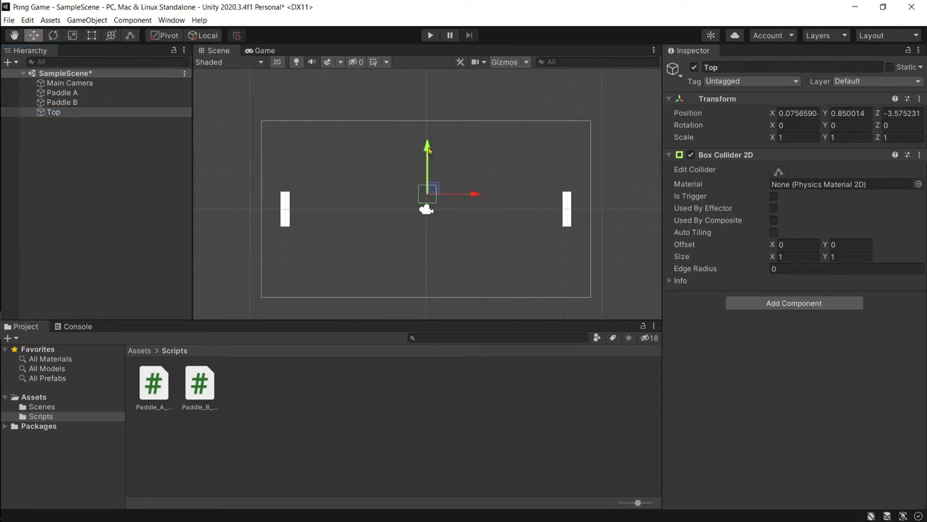
drag(427, 147, 426, 71)
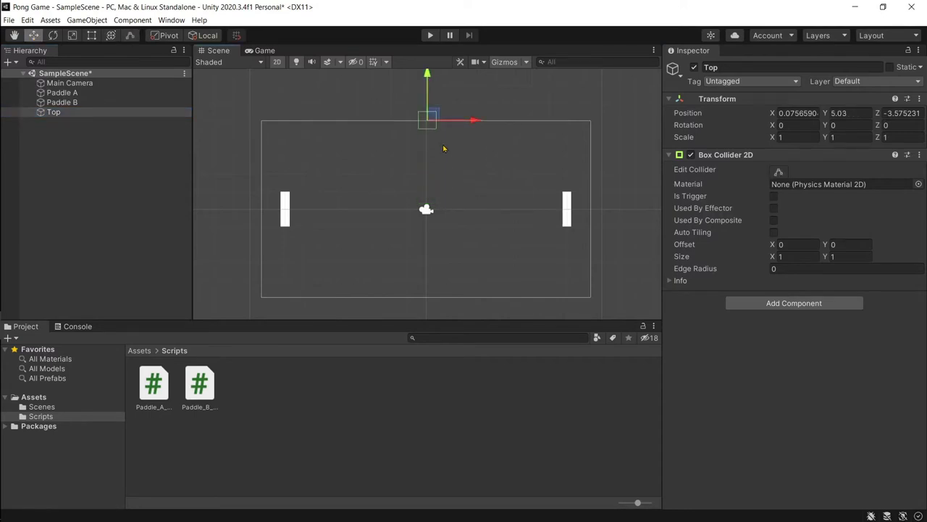
scroll(444, 149, up, 1)
Widen Top's Box Collider 2D to span the full arena, 18.52773 by 1
click(779, 171)
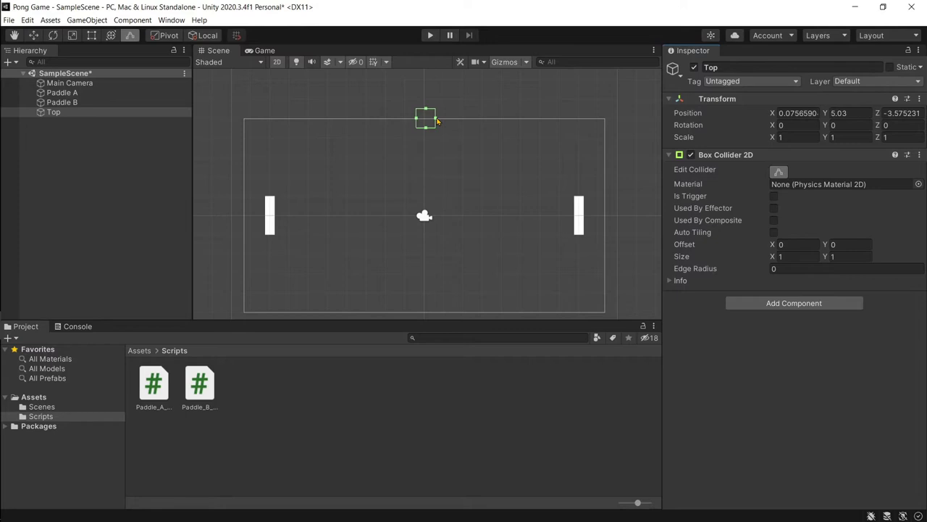
alt+drag(435, 118, 607, 132)
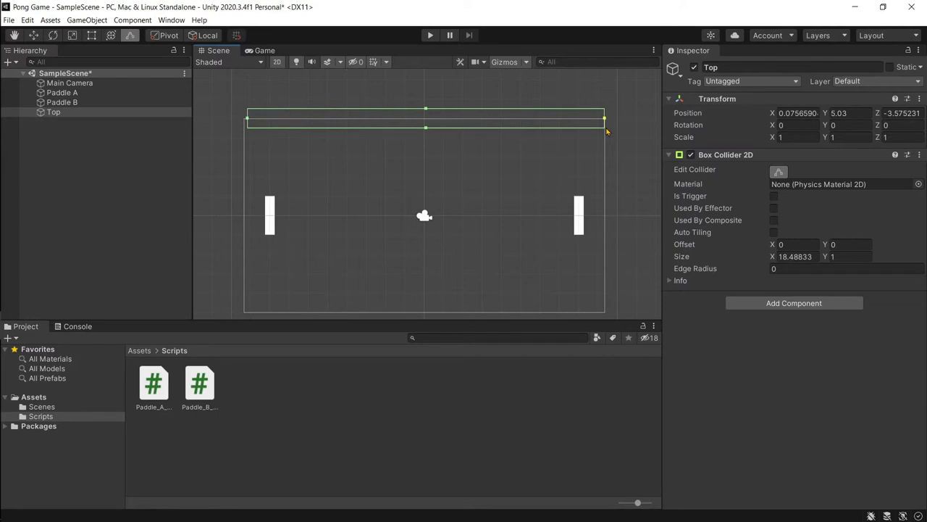
alt+drag(607, 132, 608, 133)
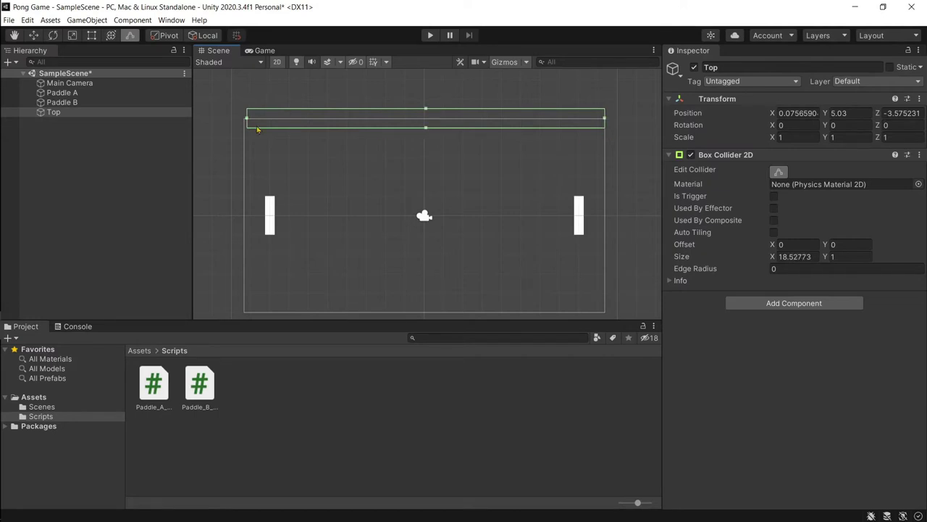
Nudge Top to X 0.01 so it sits centred horizontally
click(54, 112)
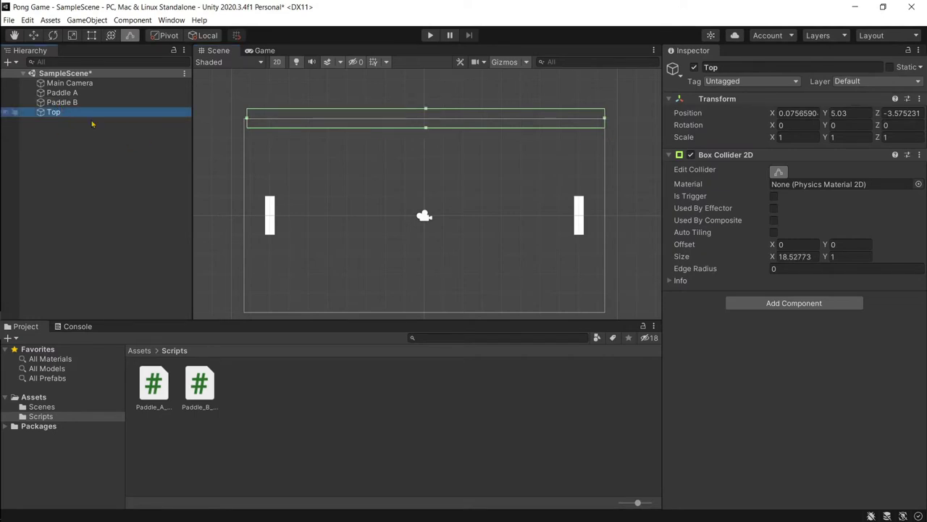
click(33, 35)
drag(473, 118, 475, 118)
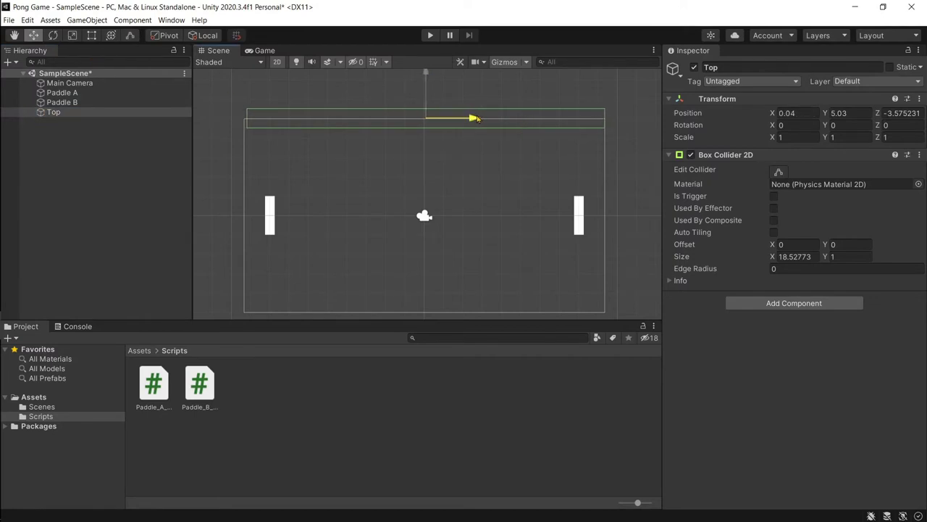
drag(475, 118, 474, 118)
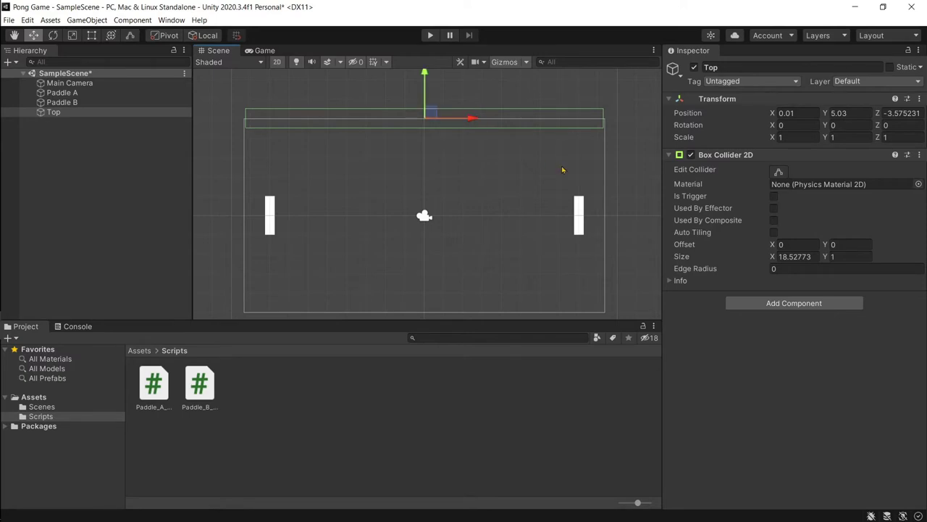
click(52, 113)
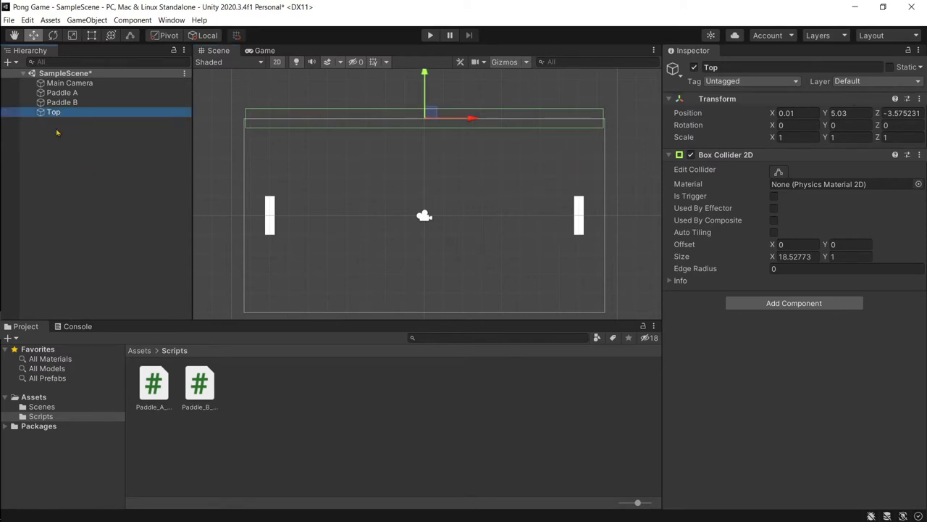
Duplicate Top as 'Bottom' and move it to the arena's lower edge at Y -5
key(ctrl+d)
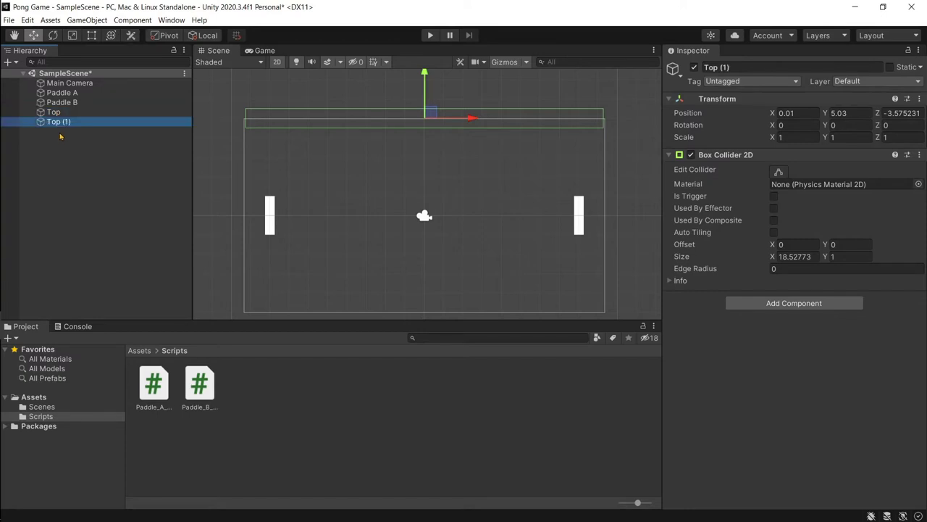
key(F2)
key(BackSpace)
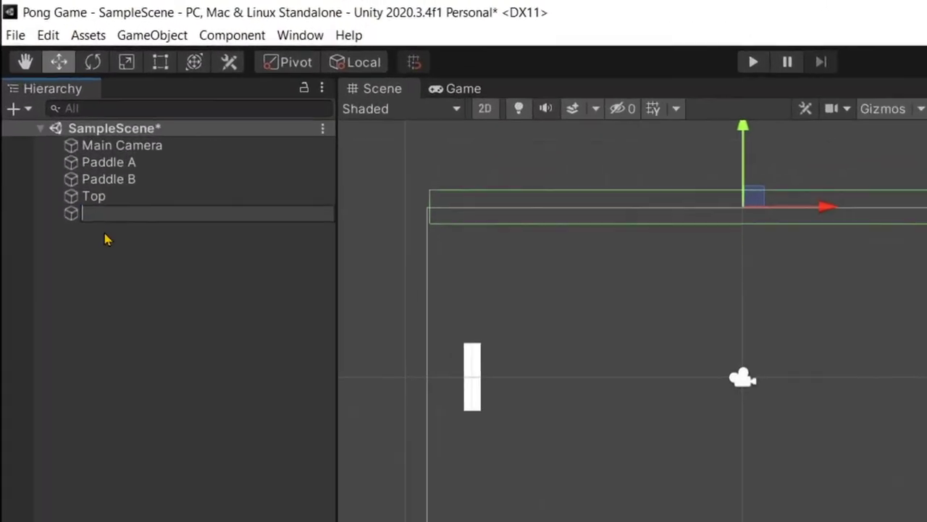
text(Bottom)
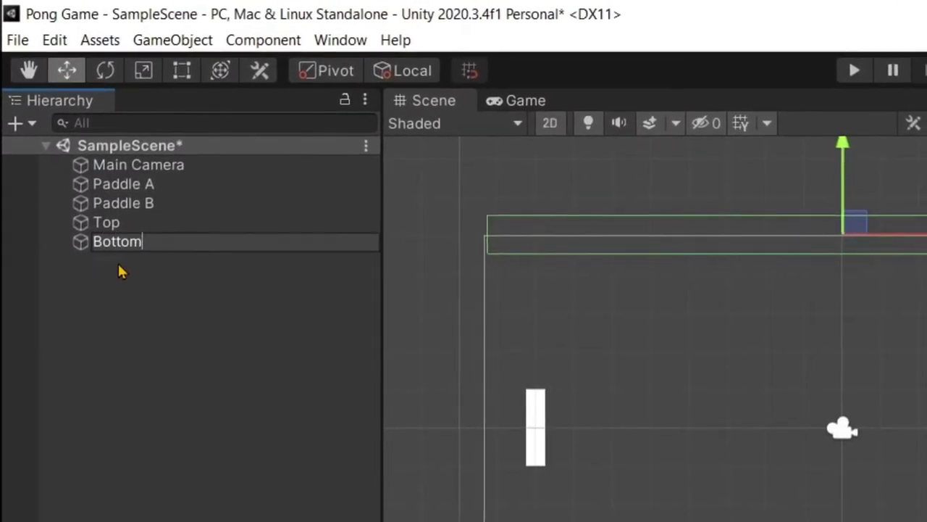
key(Return)
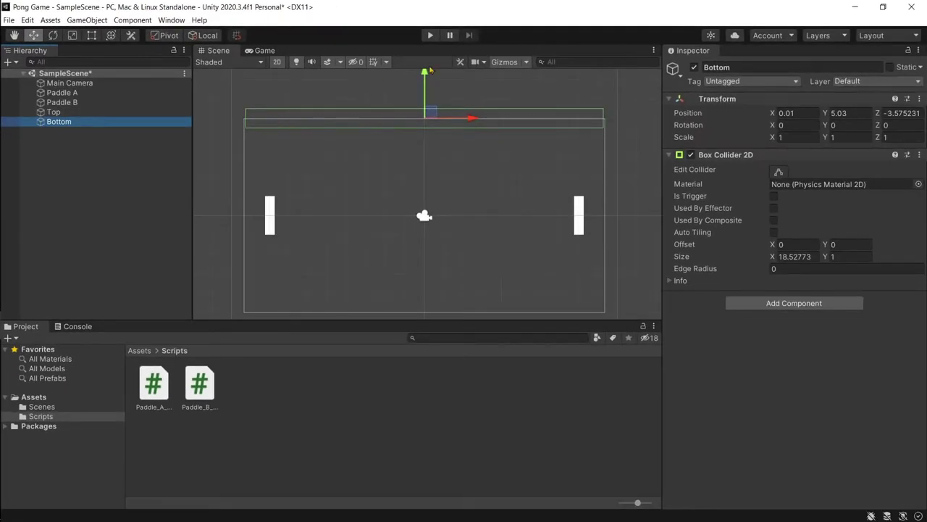
drag(425, 73, 425, 269)
click(183, 178)
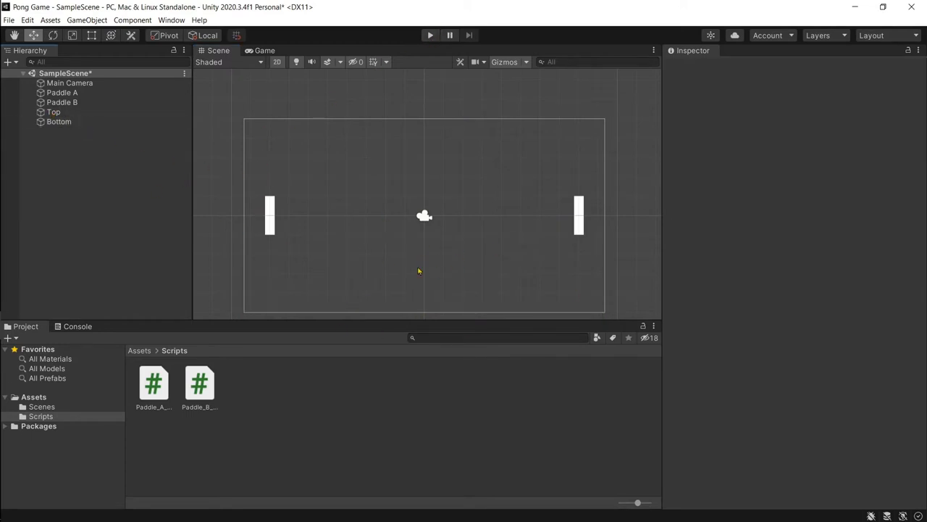
scroll(357, 254, down, 2)
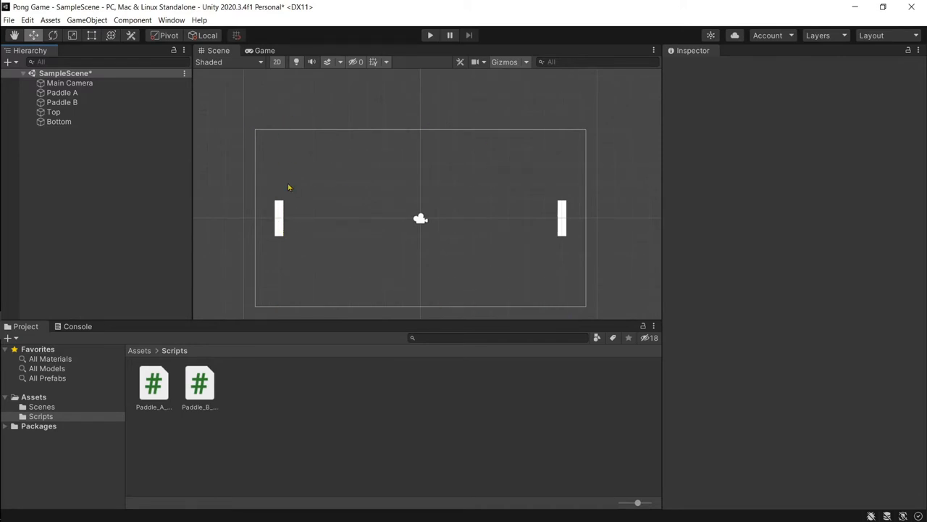
Add a Box Collider 2D to Paddle A and check its 1-by-1 bounds with Edit Collider
click(101, 95)
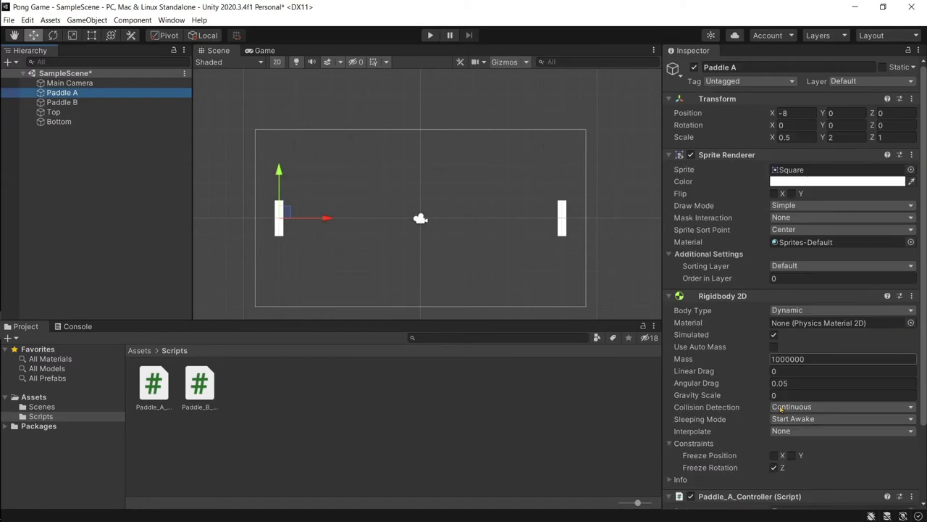
scroll(761, 471, down, 3)
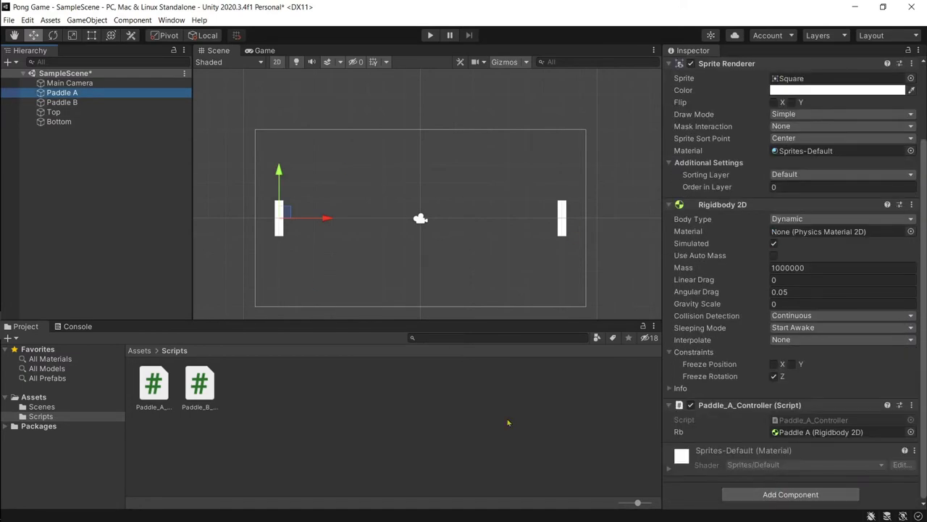
click(780, 491)
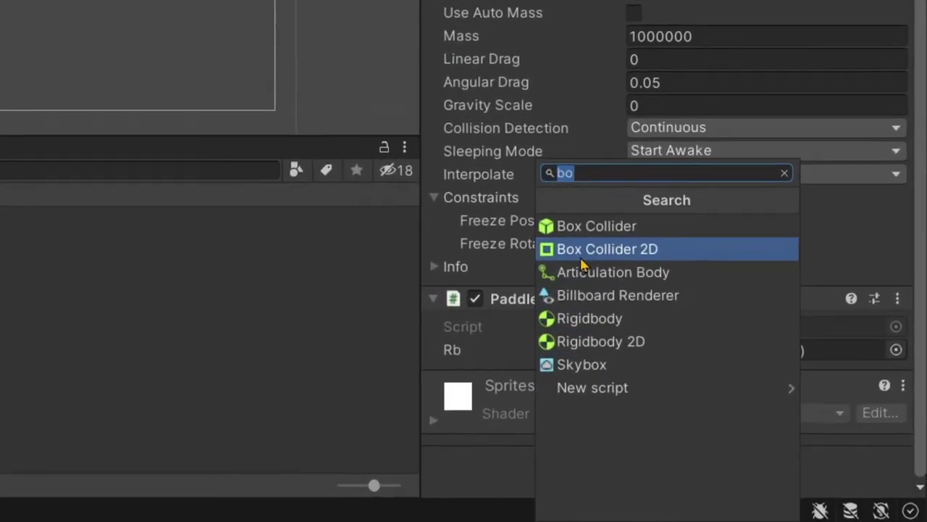
click(747, 383)
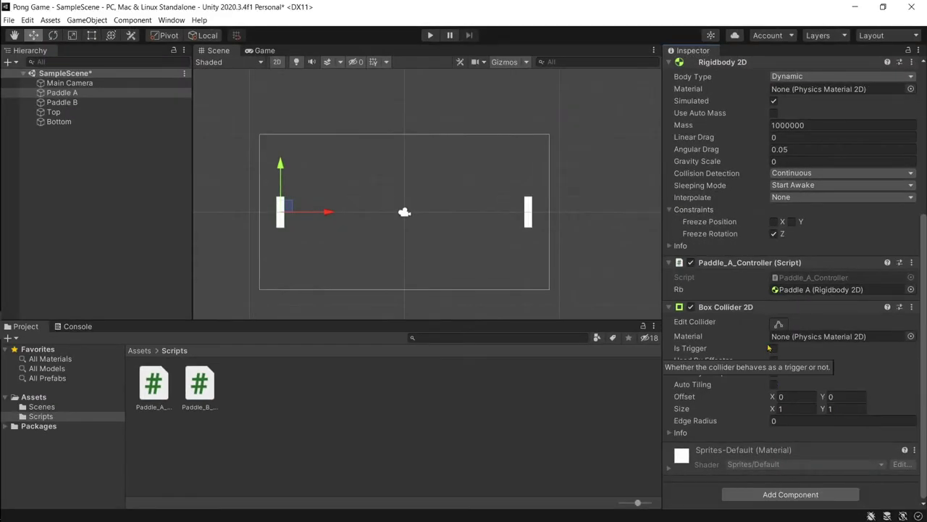
scroll(257, 212, up, 4)
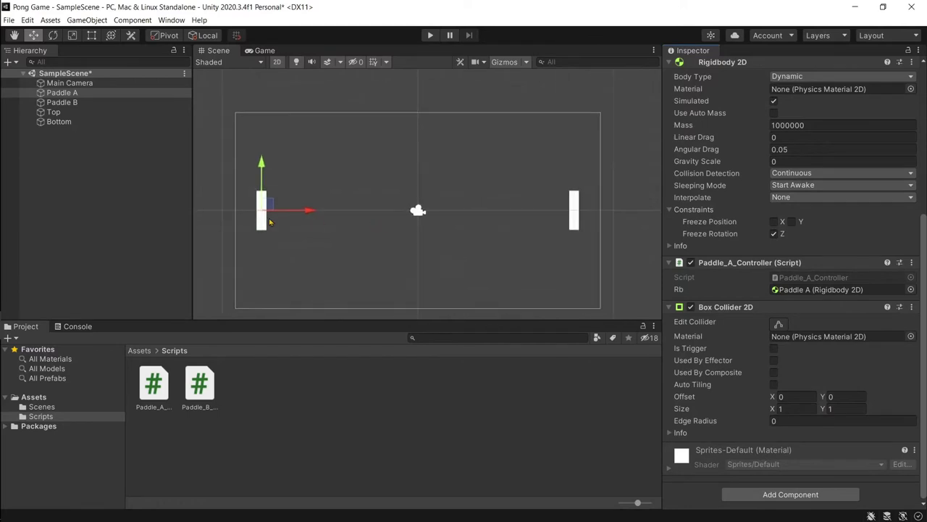
scroll(268, 222, up, 3)
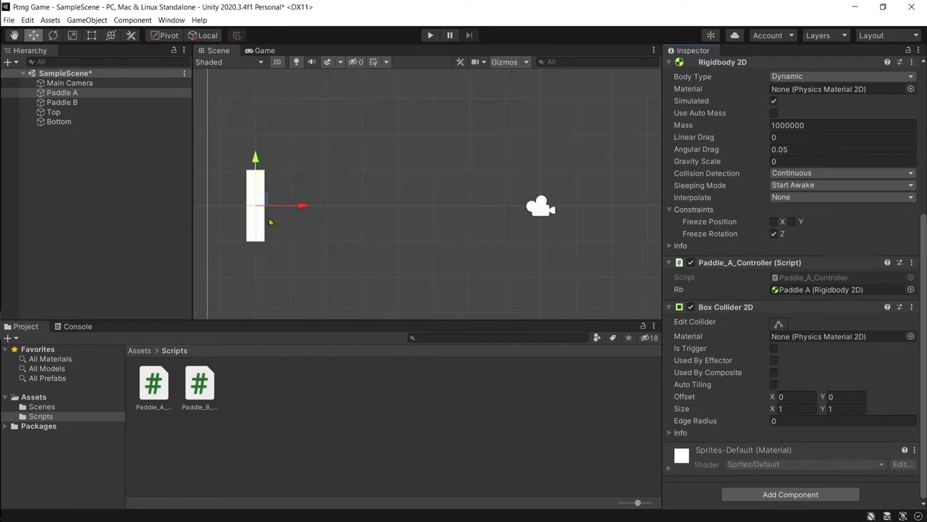
scroll(270, 223, up, 4)
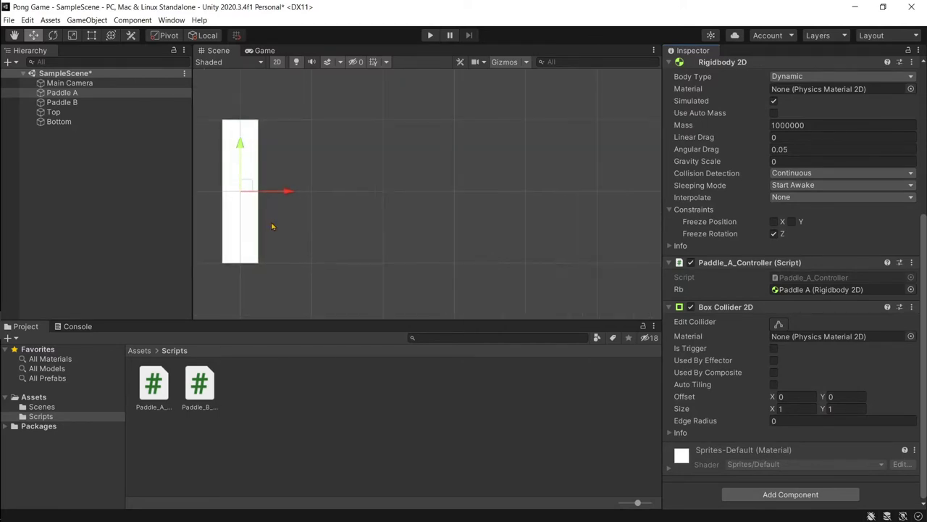
click(779, 323)
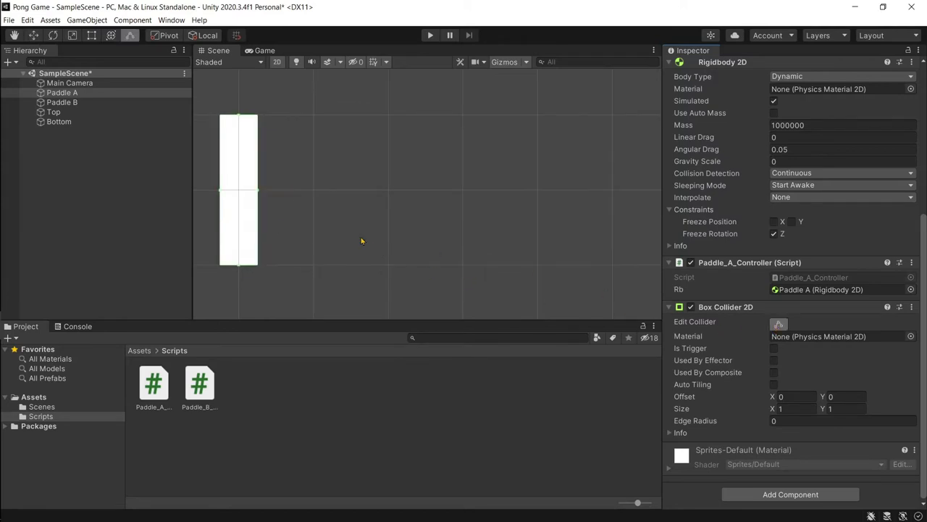
middle_drag(349, 234, 401, 235)
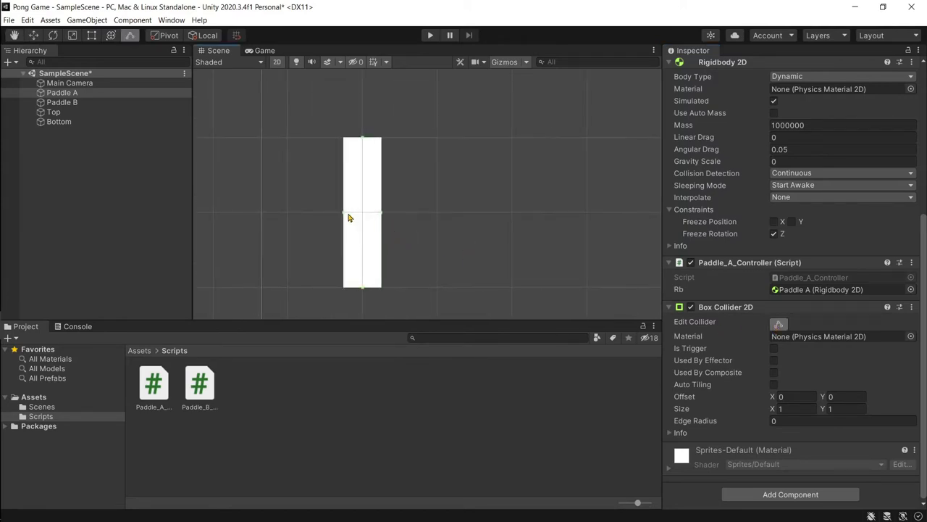
scroll(541, 237, down, 5)
Add a 1-by-1 Box Collider 2D to Paddle B, check its bounds, and enter Play mode
click(89, 104)
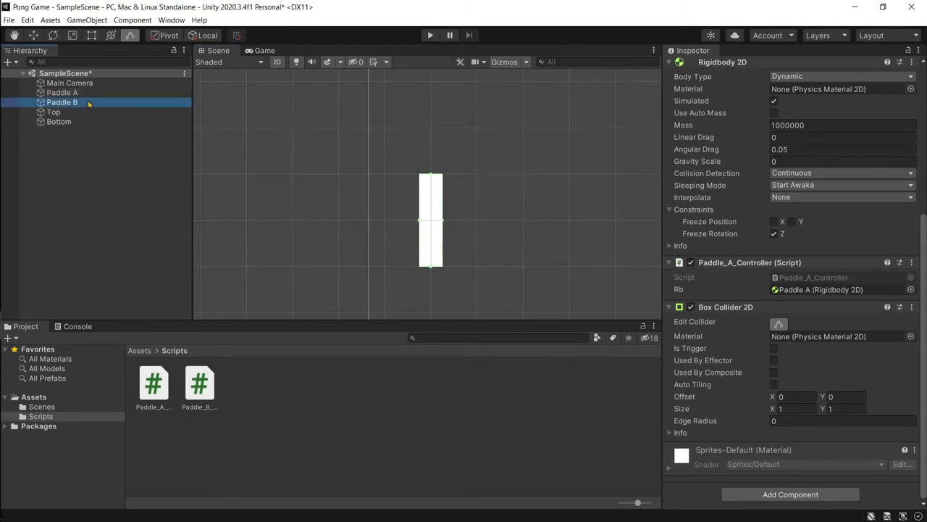
click(738, 492)
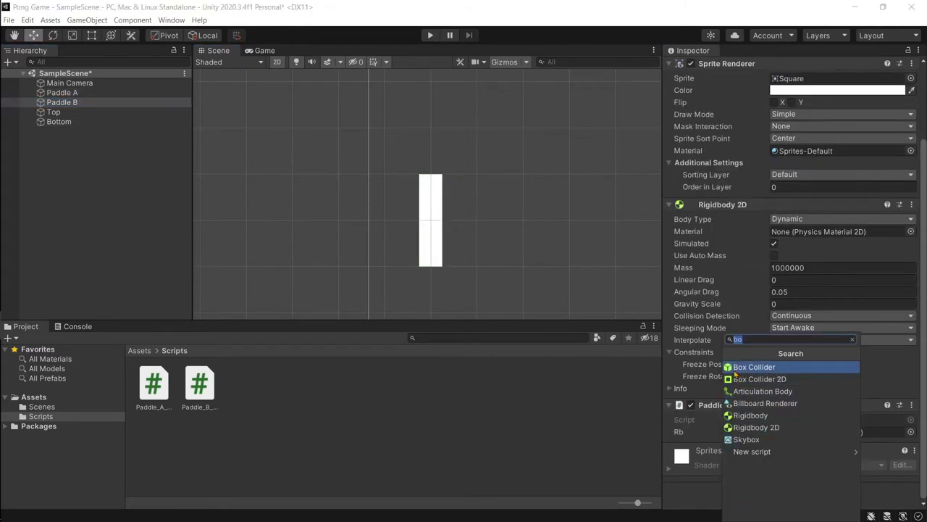
click(744, 387)
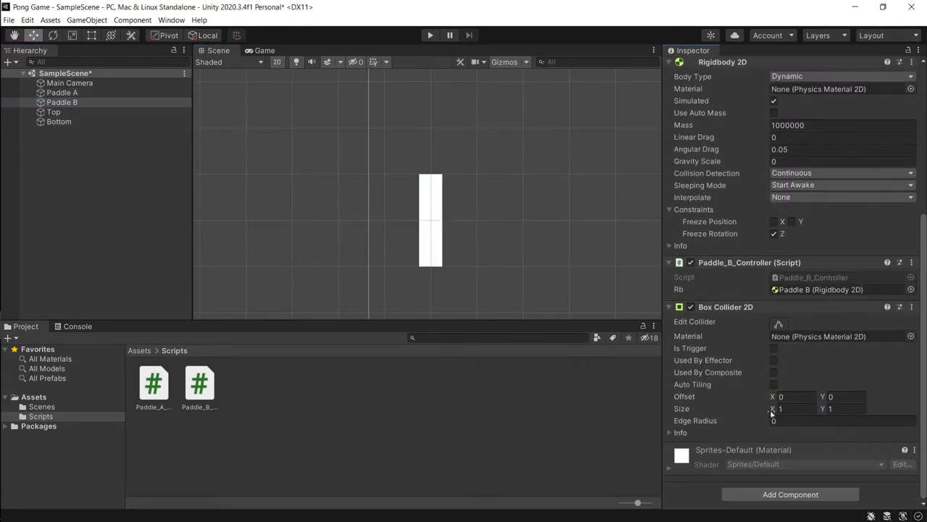
key(f)
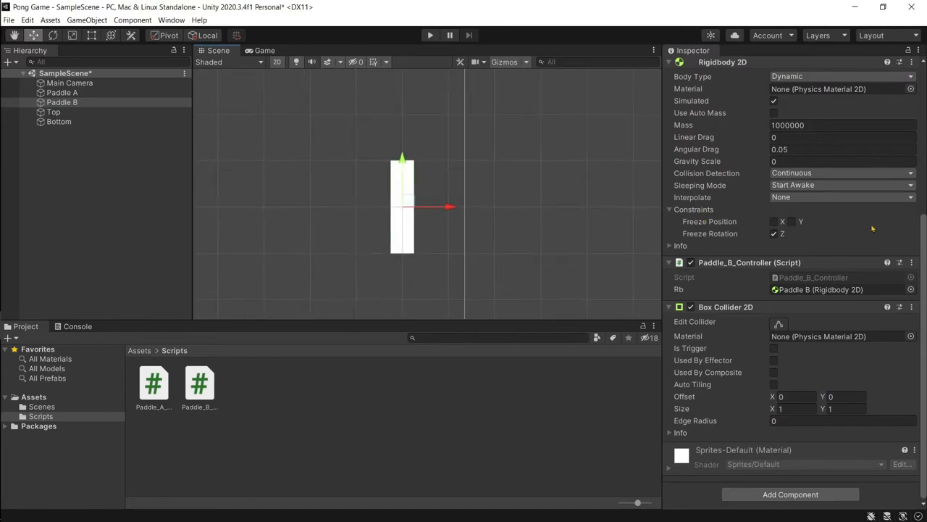
click(779, 325)
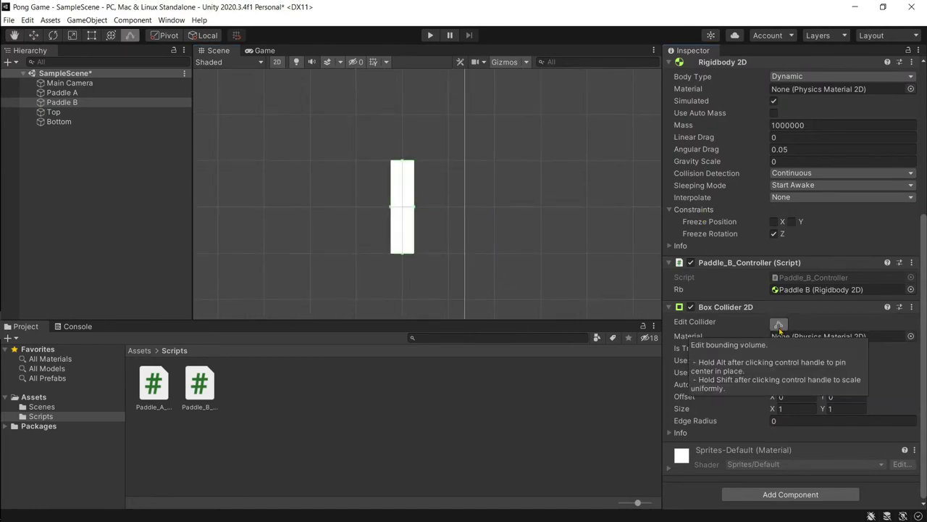
click(779, 325)
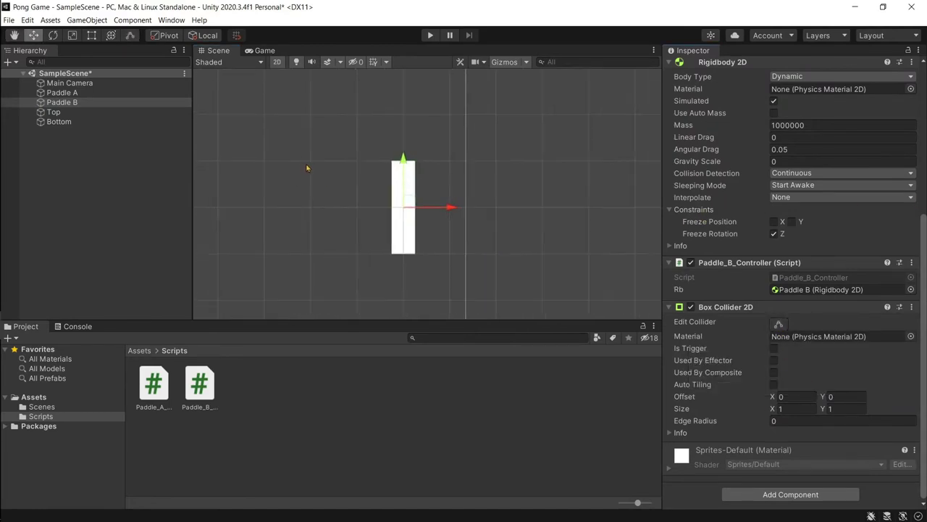
click(431, 35)
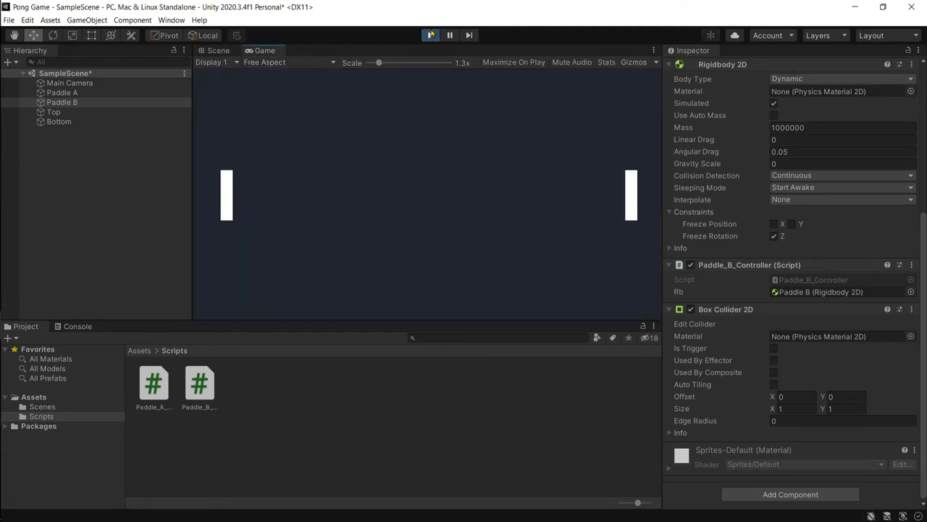
Drive the left paddle with W/S and the right with Up/Down to the top and bottom edges
key(w)
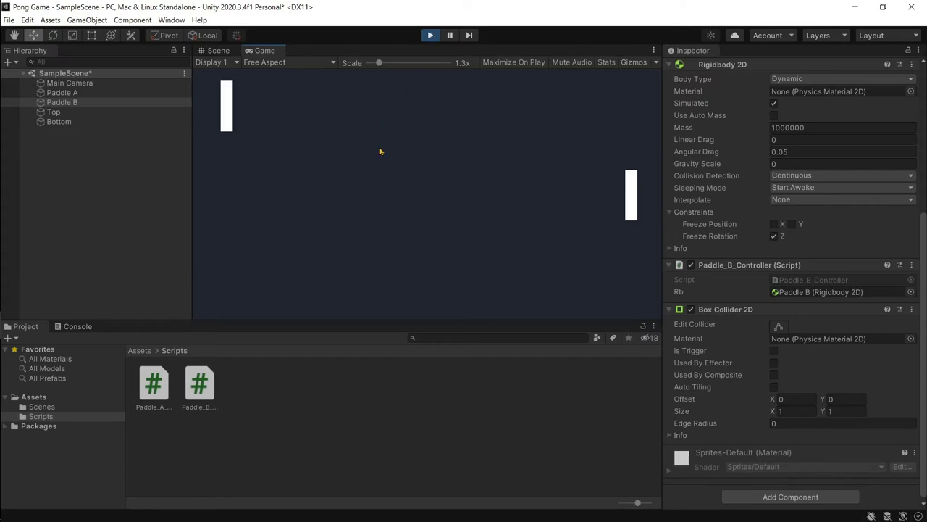
key(s)
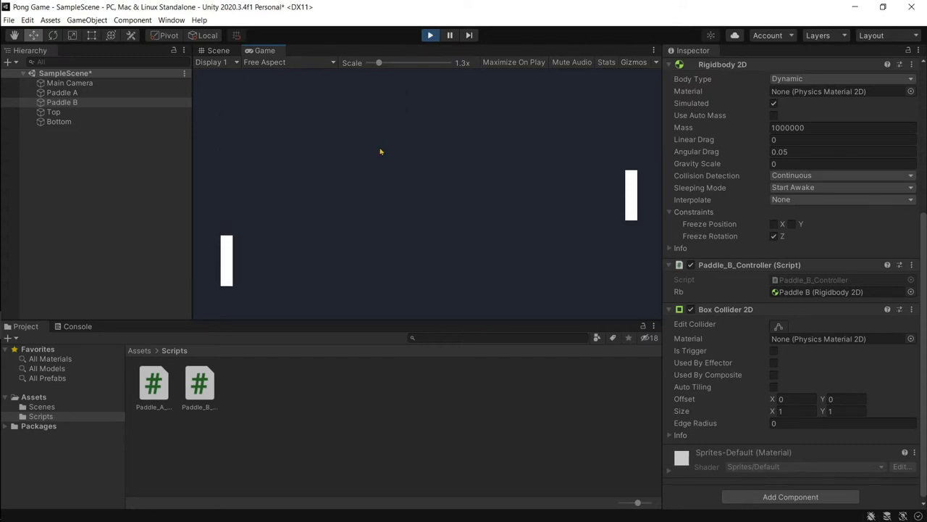
key(w)
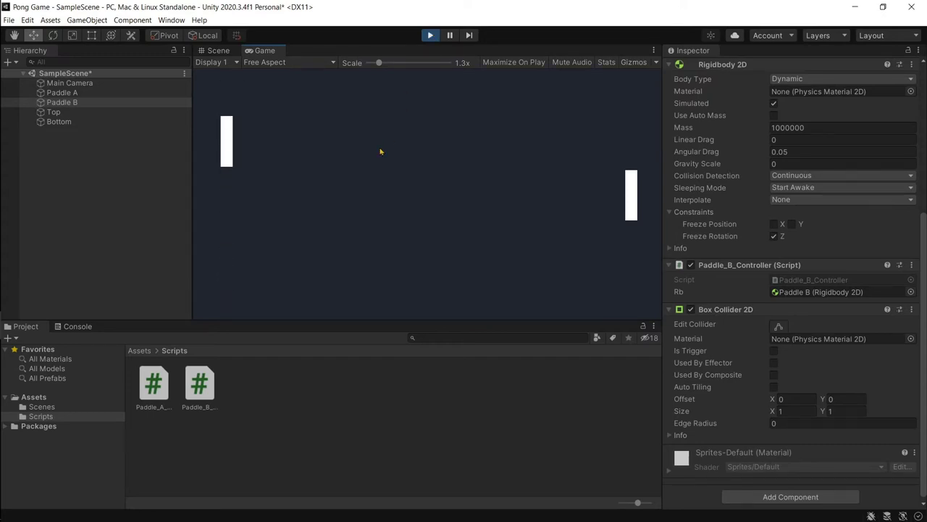
key(Up)
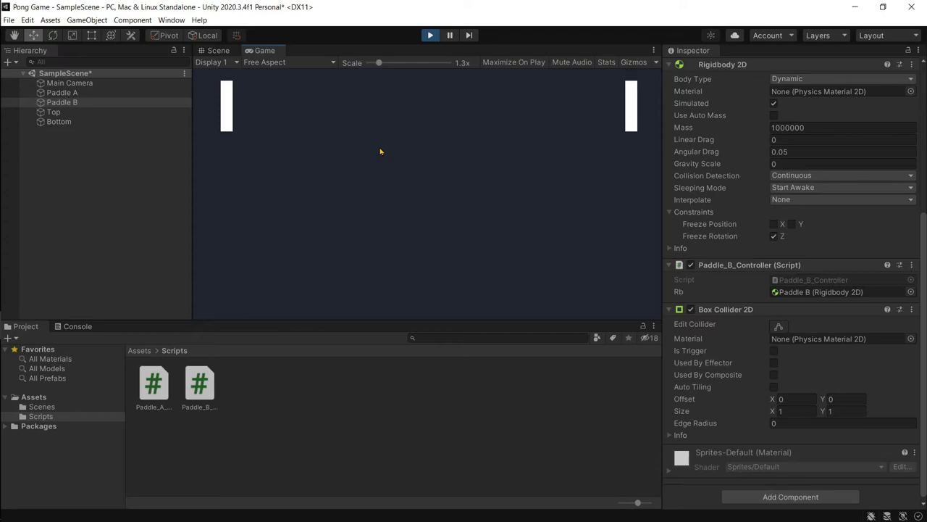
key(Down)
key(Down)
key(s)
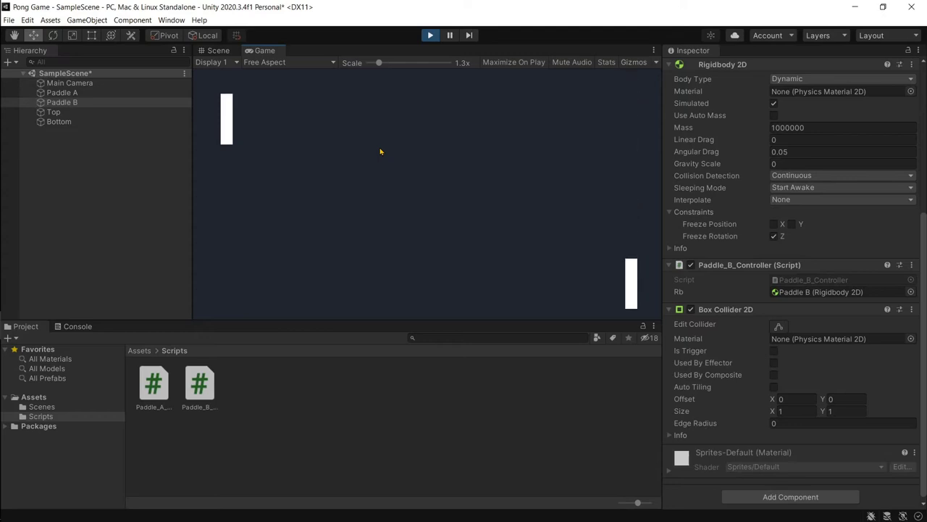
key(s)
key(Up)
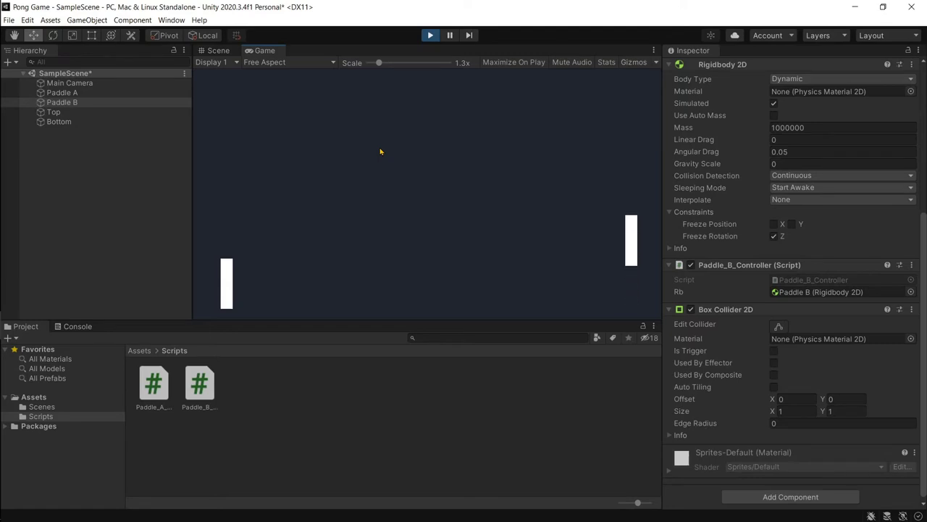
key(w)
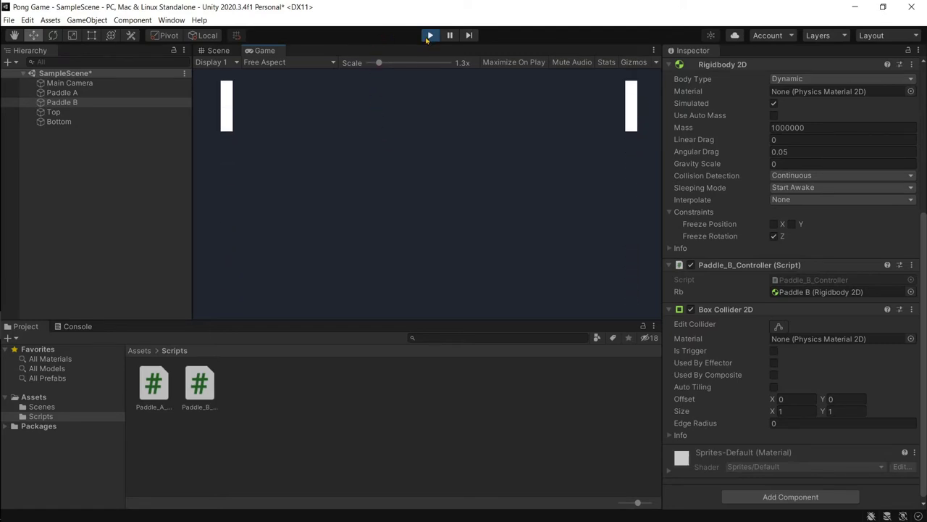
Exit Play mode, frame the whole playfield in the Scene view, and clear the selection
click(427, 36)
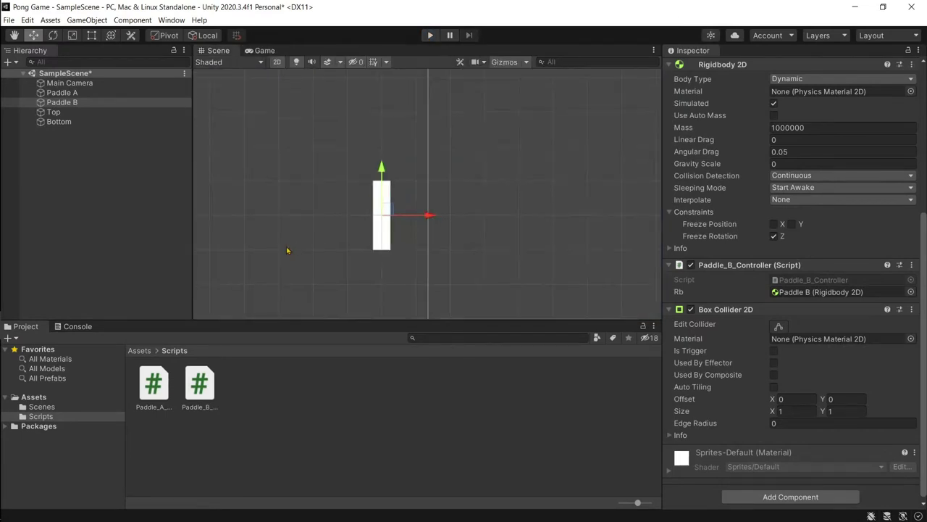
scroll(288, 252, down, 3)
scroll(532, 210, down, 2)
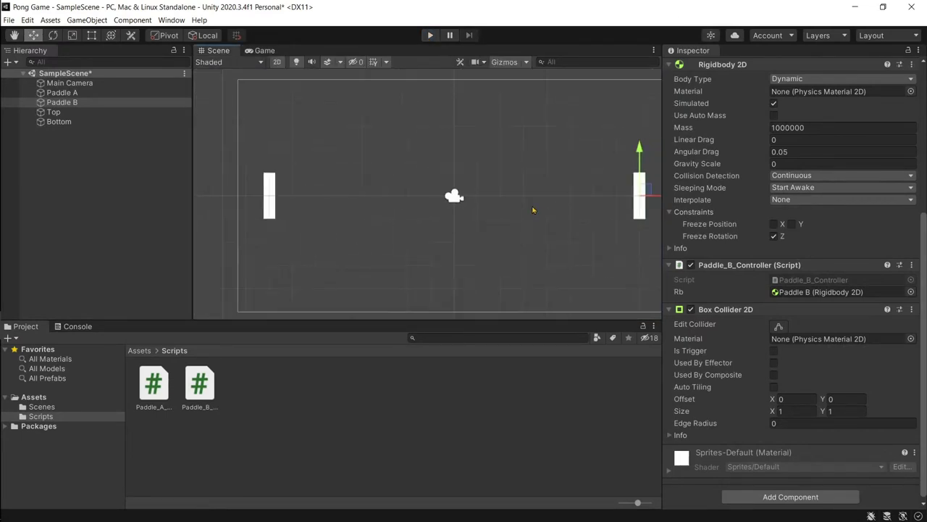
middle_drag(330, 203, 304, 193)
right_click(72, 158)
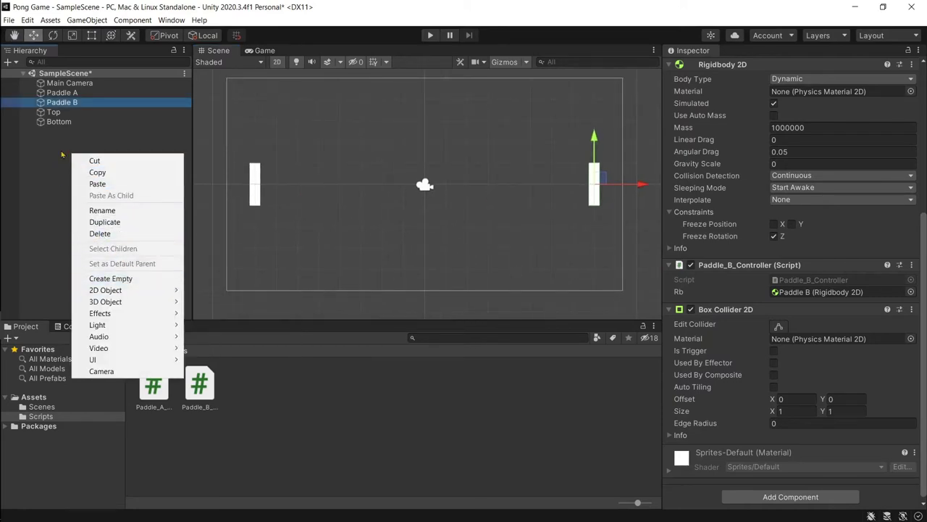
click(47, 165)
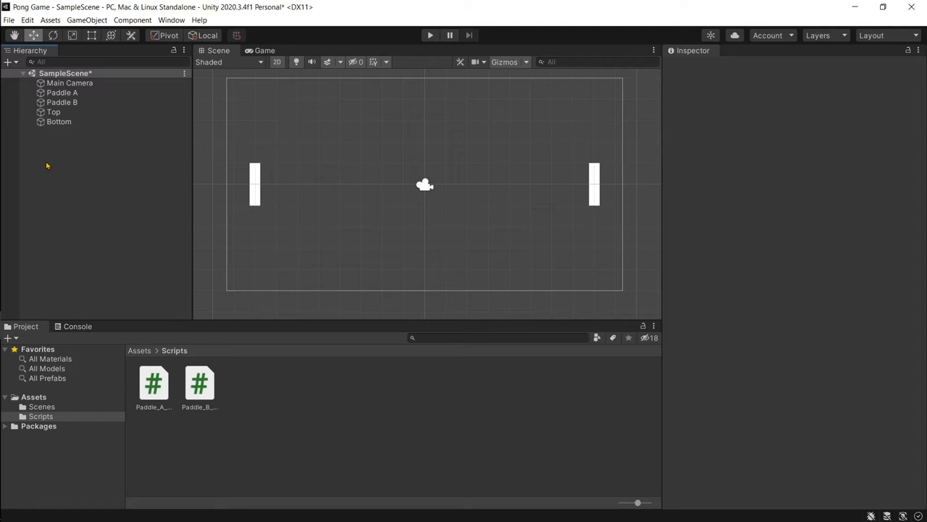
Create a 2D Square sprite in the scene and name it Ball
right_click(92, 137)
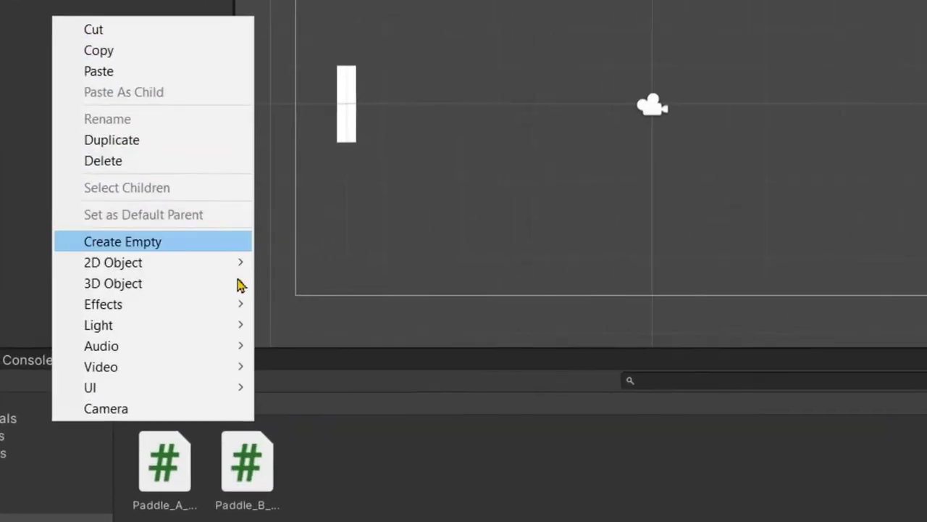
mouse_move(179, 279)
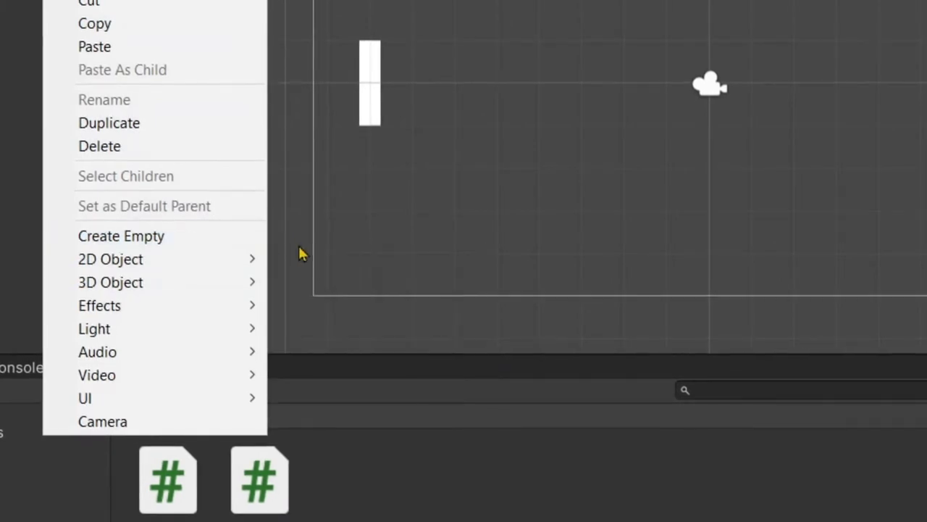
mouse_move(308, 267)
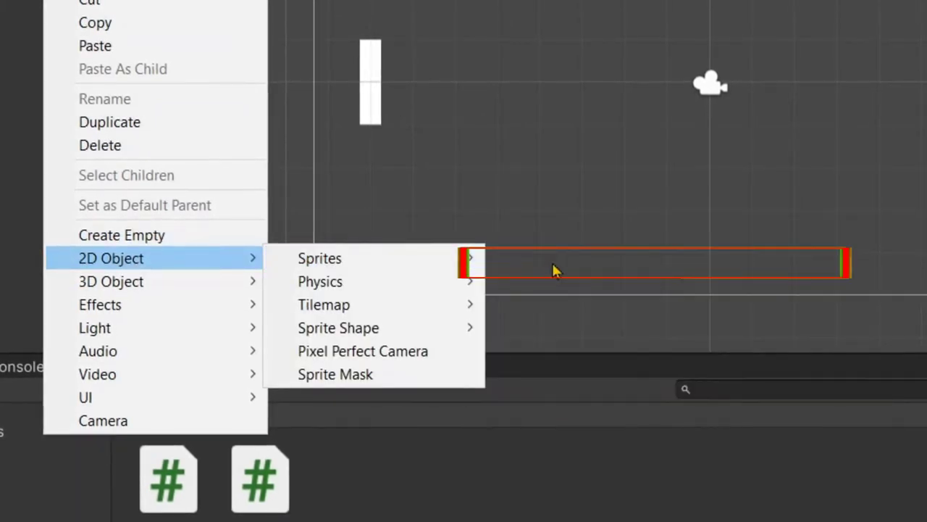
click(516, 268)
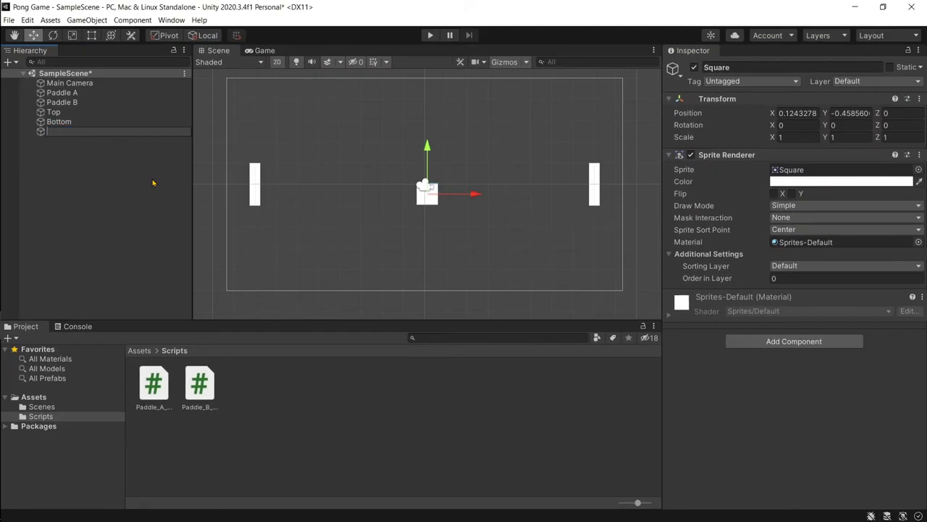
text(Ball)
key(Return)
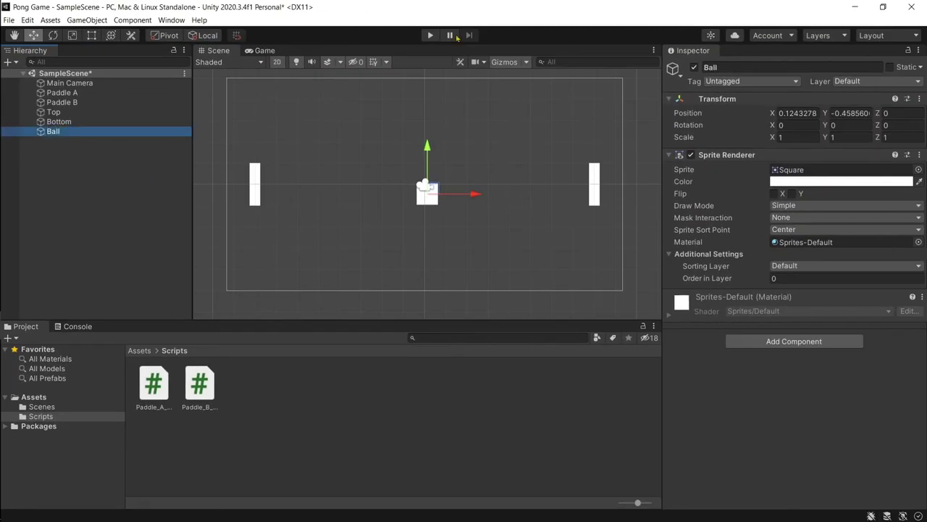
Set Ball's Transform scale to 0.5 on both X and Y
click(788, 138)
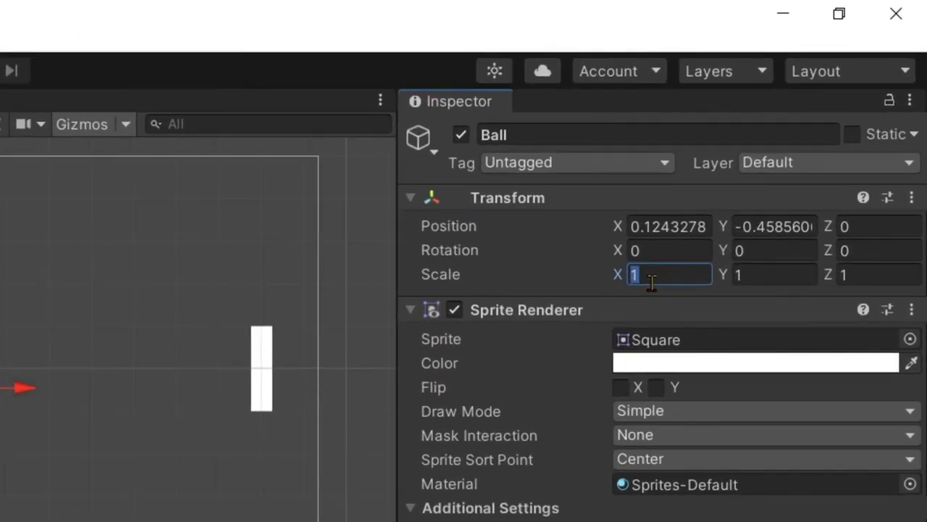
text(0.5)
click(758, 278)
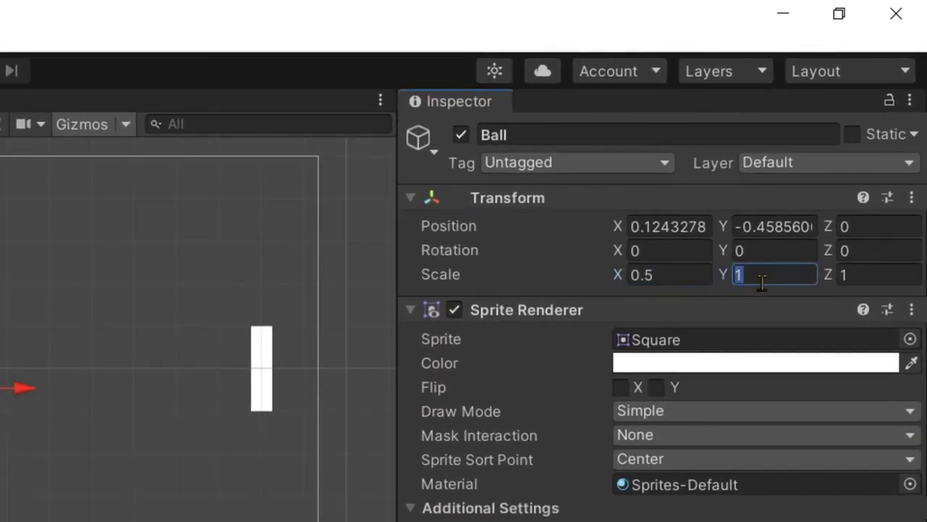
text(0.5)
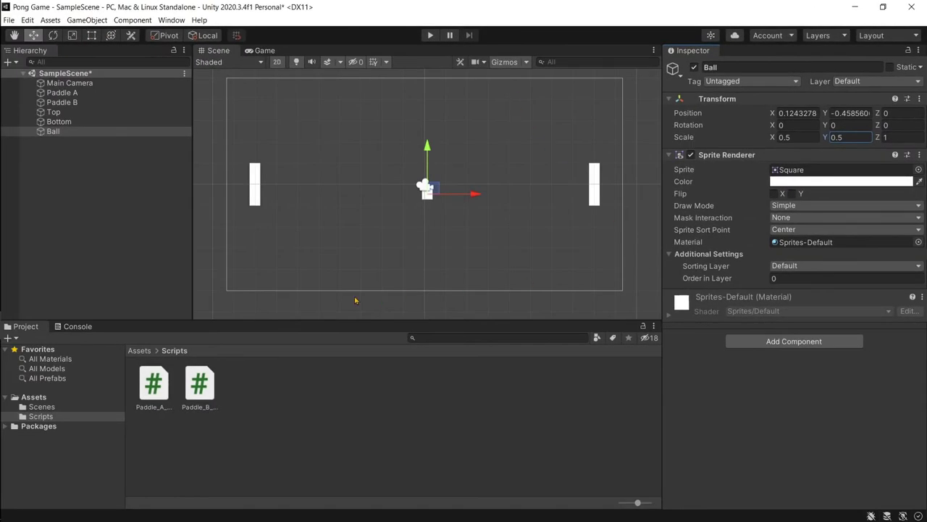
click(762, 344)
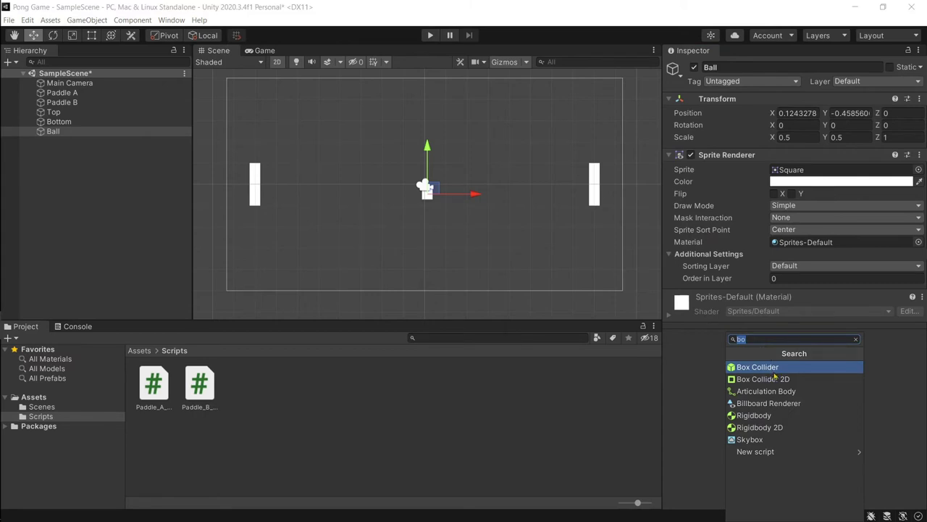
Attach a 1-by-1 Box Collider 2D to the Ball and inspect its outline
click(770, 381)
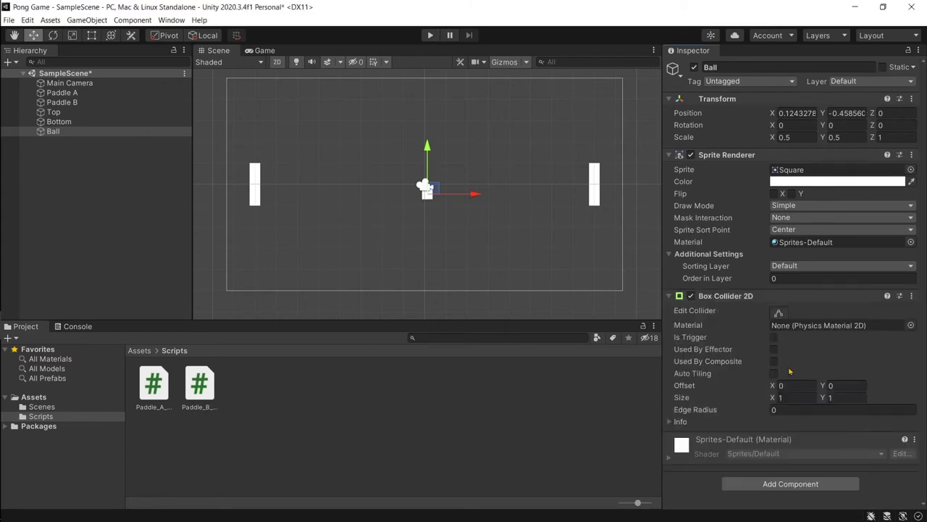
click(779, 312)
scroll(477, 216, up, 1)
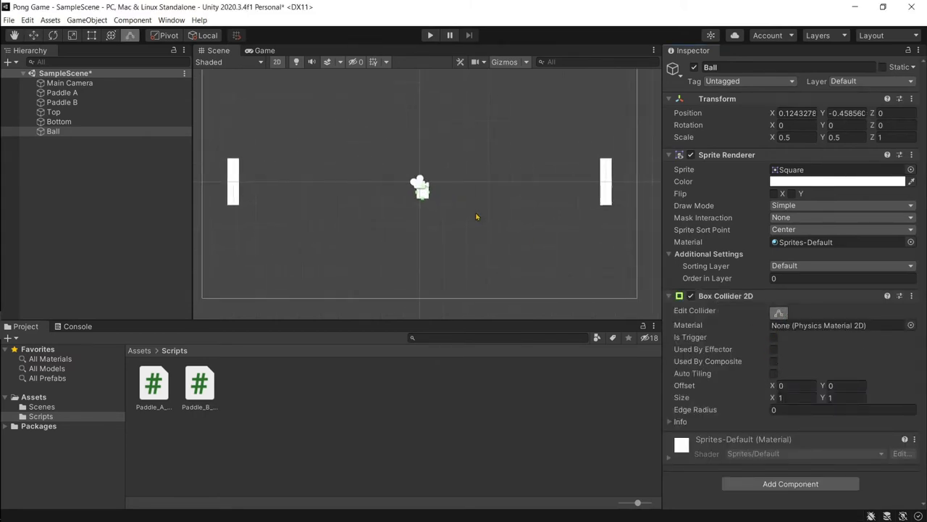
scroll(476, 215, up, 2)
scroll(400, 199, up, 3)
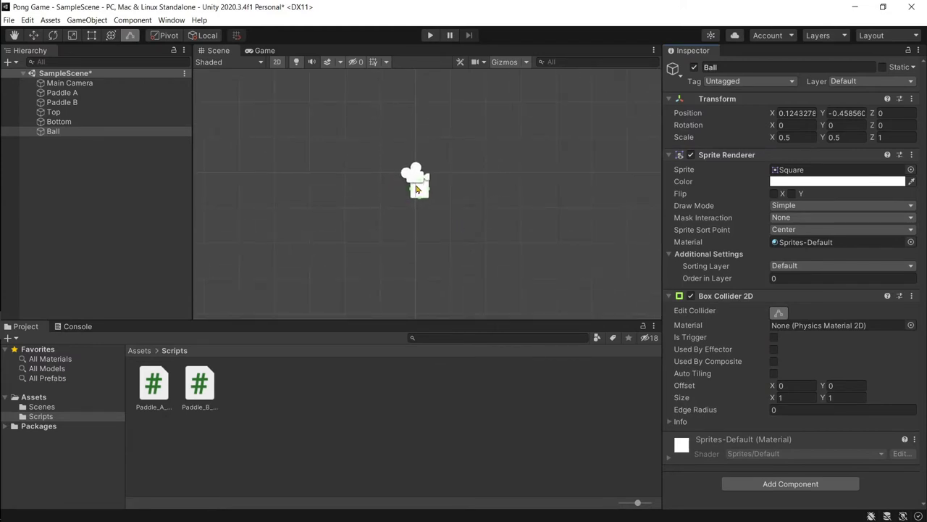
click(777, 316)
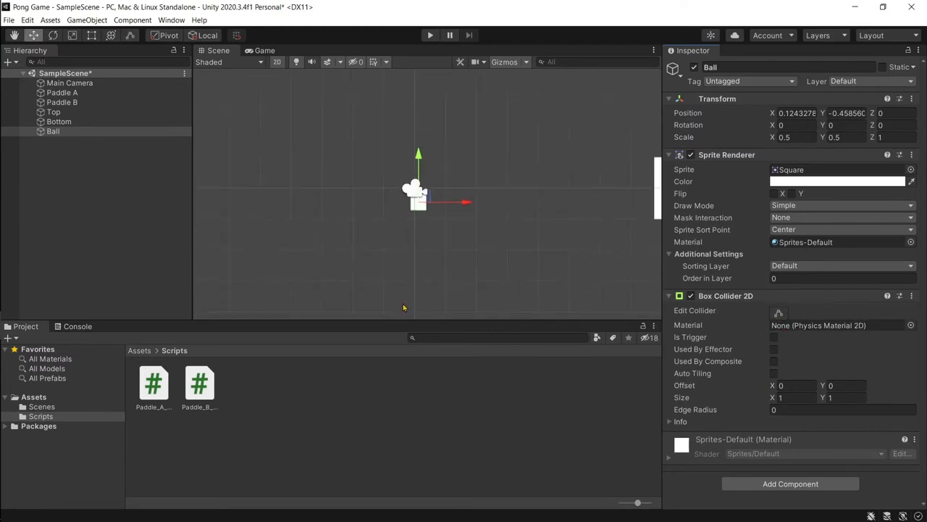
scroll(340, 289, down, 3)
scroll(389, 228, up, 2)
scroll(445, 194, up, 3)
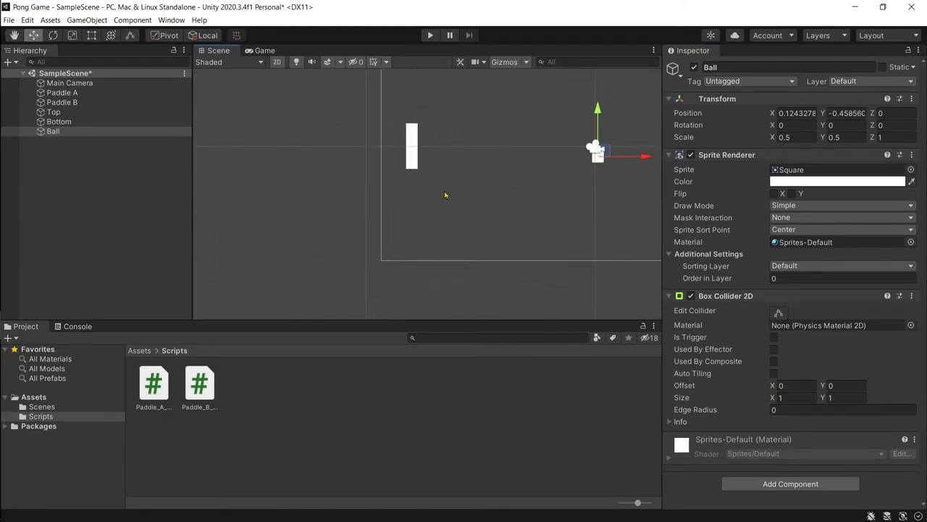
middle_drag(417, 168, 381, 212)
Create a Physics Material 2D named Ball in the Scripts folder
right_click(282, 386)
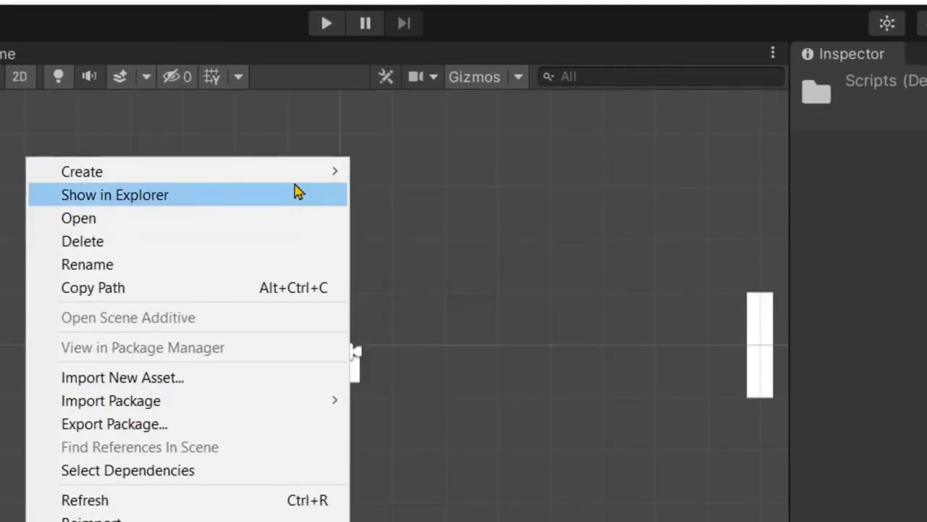
mouse_move(331, 181)
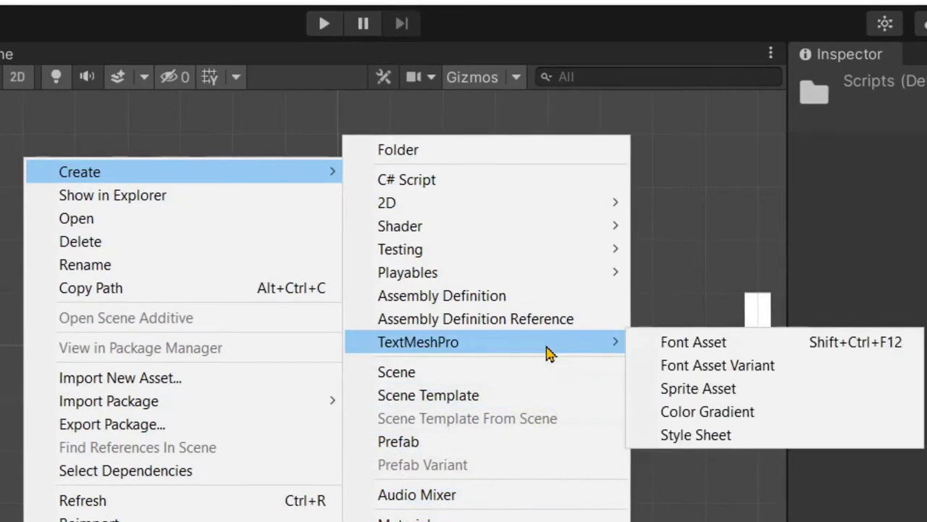
mouse_move(586, 208)
mouse_move(717, 217)
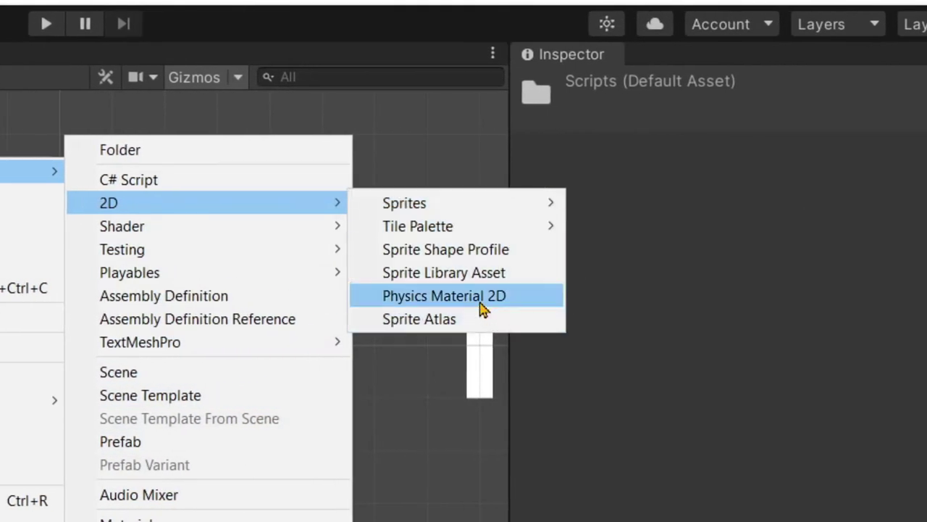
click(479, 297)
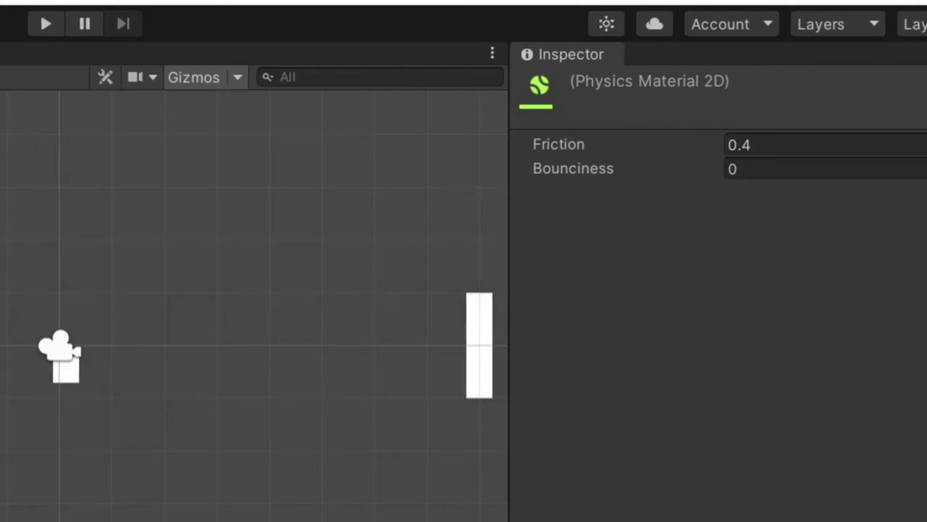
key(Return)
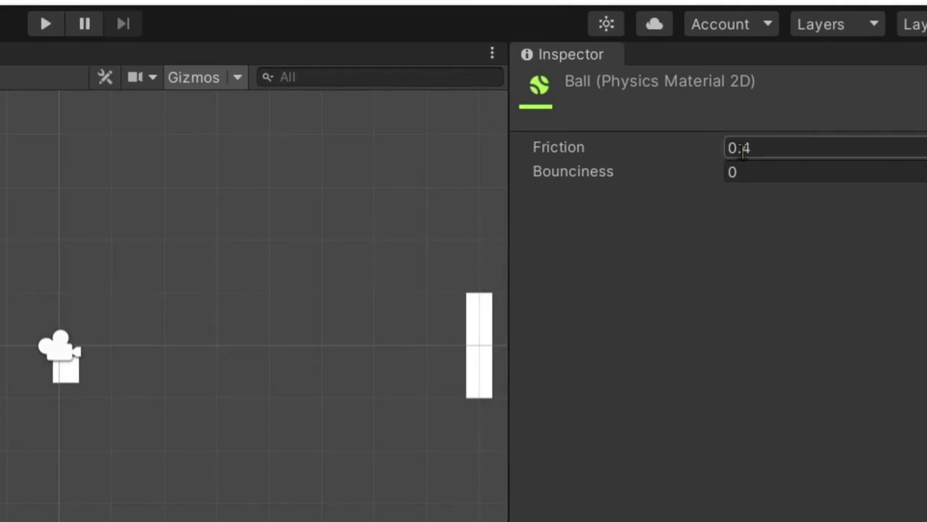
Set the Ball material's Friction to 0 and Bounciness to 1
click(780, 147)
text(0)
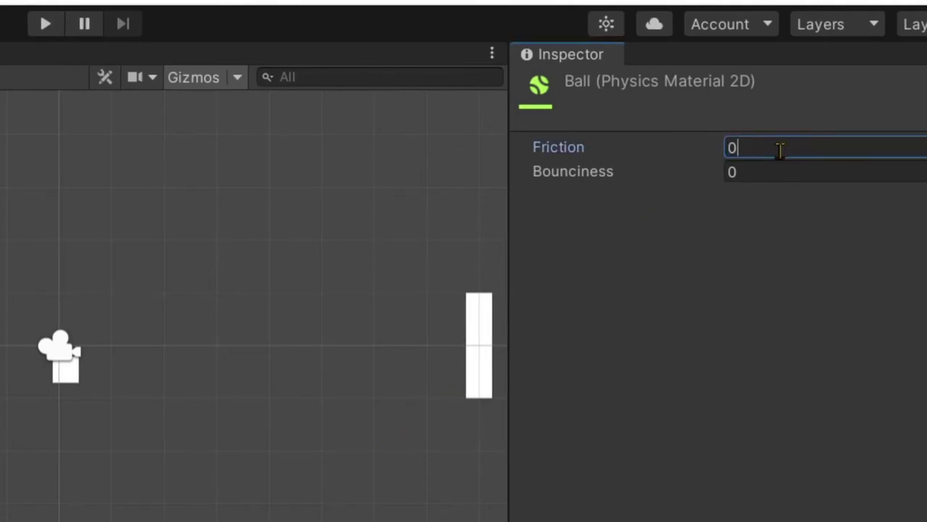
key(Return)
click(751, 172)
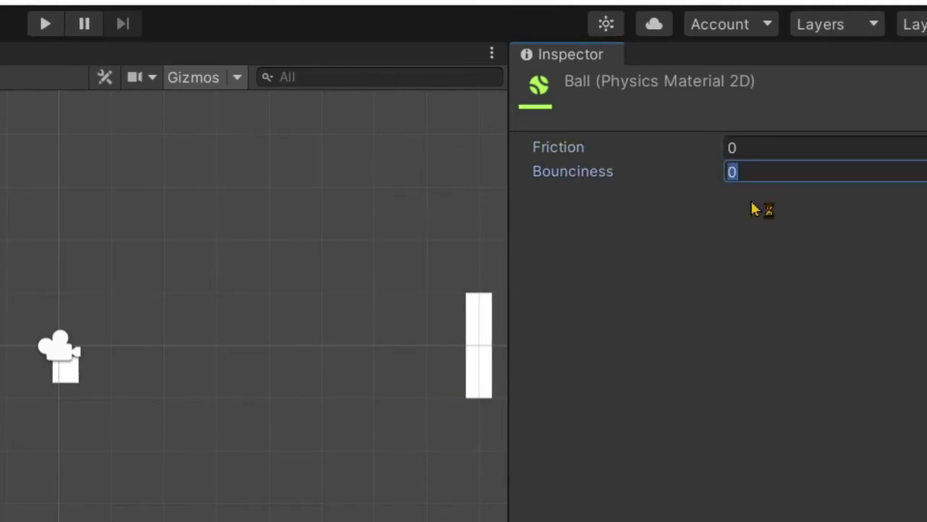
text(1)
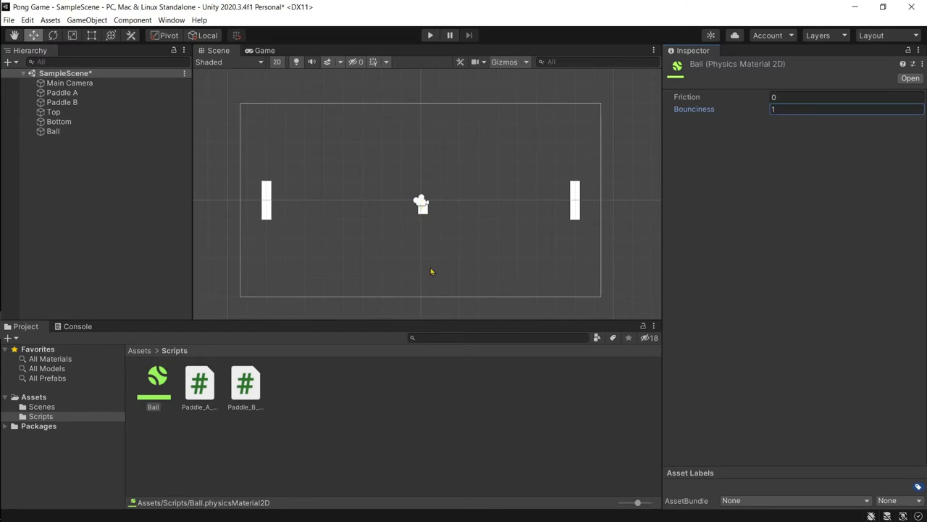
Drop the Ball physics material into the Ball's Box Collider 2D Material field
click(70, 135)
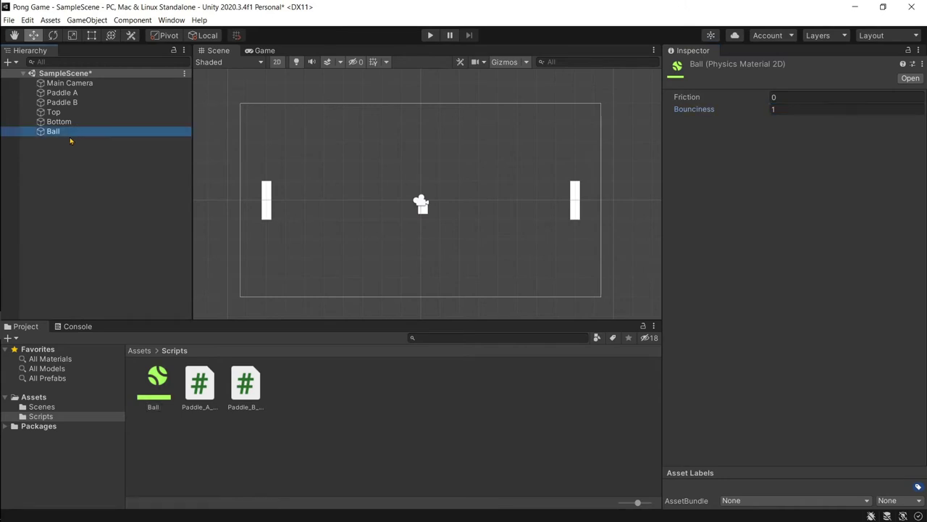
drag(152, 387, 802, 330)
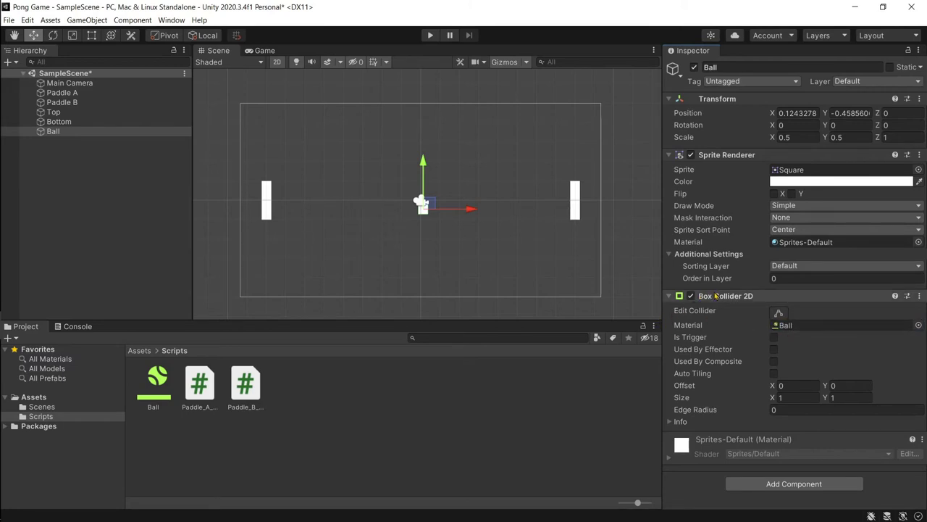
scroll(421, 203, up, 3)
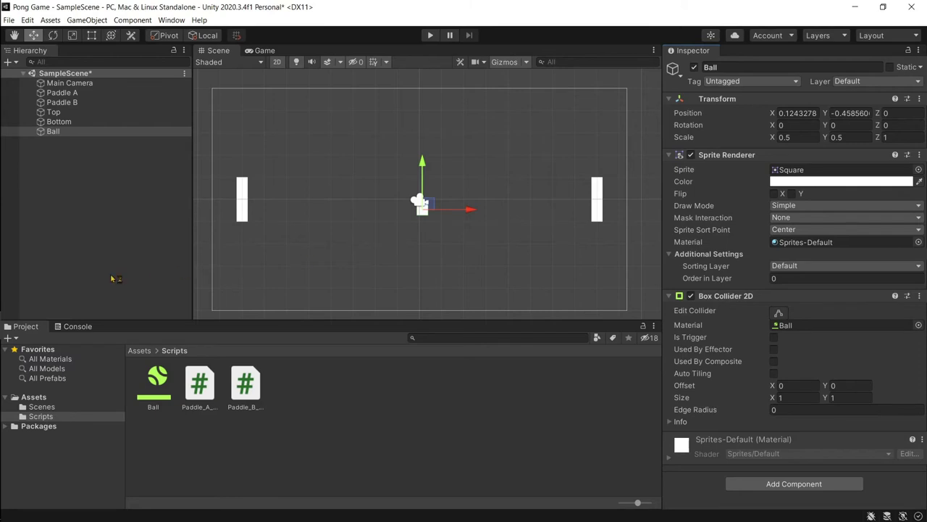
click(103, 217)
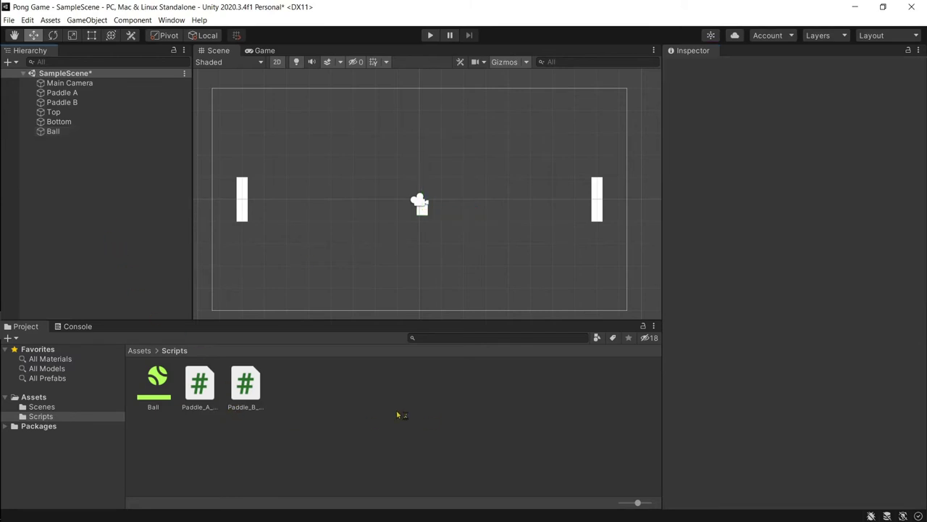
Create a C# script in the Scripts folder and name it Ball_Controller
right_click(297, 404)
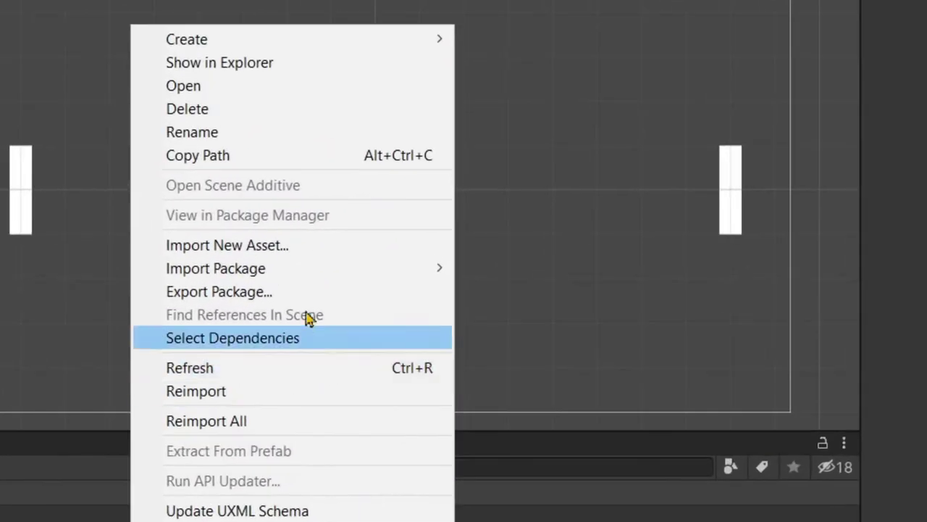
mouse_move(286, 47)
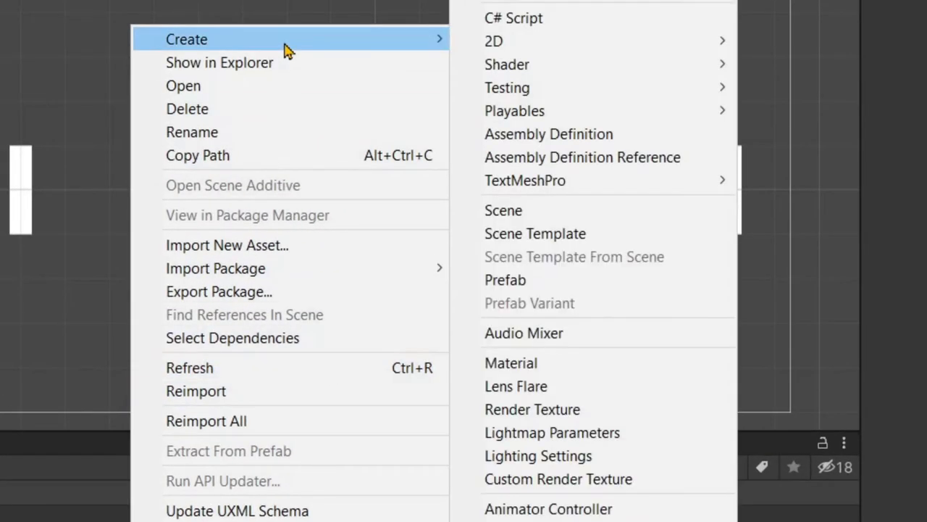
click(525, 18)
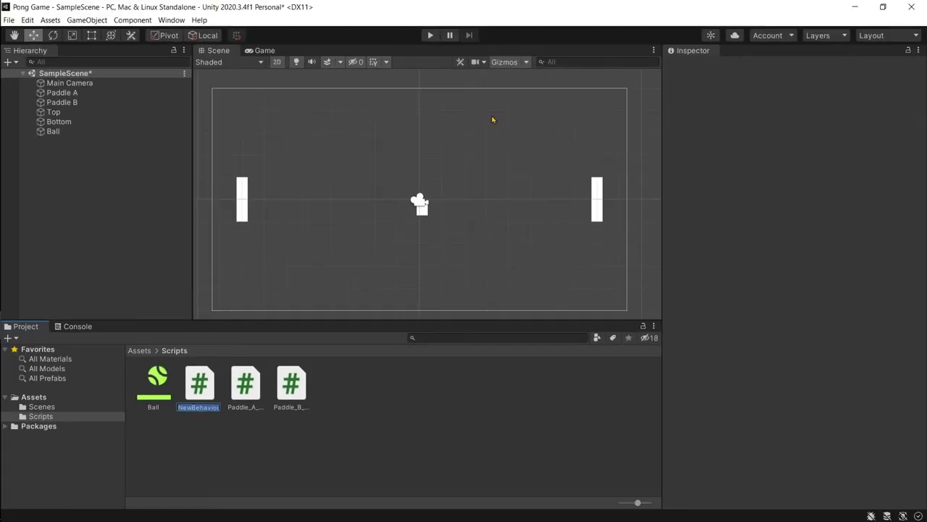
key(BackSpace)
text(Ball_Controller)
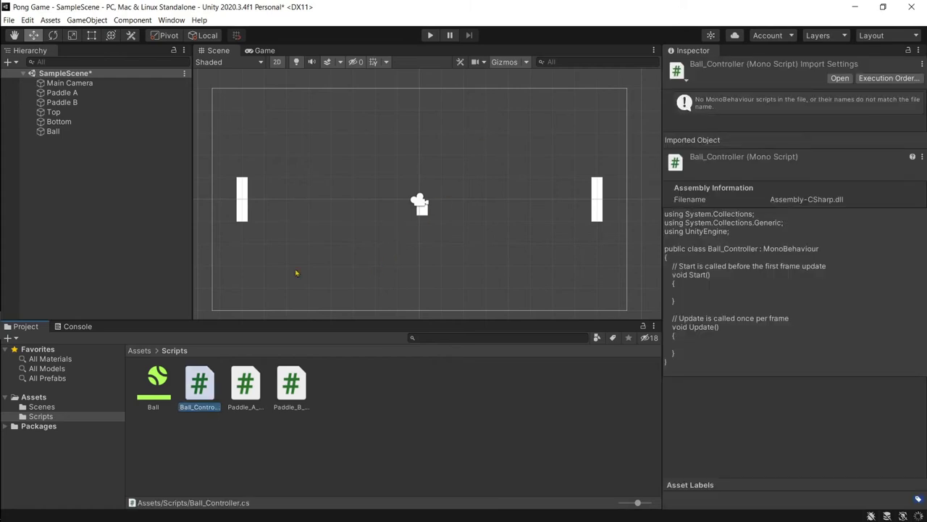
Try dragging Ball_Controller onto the Ball, dismissing the can't-add-script error
click(75, 141)
click(71, 131)
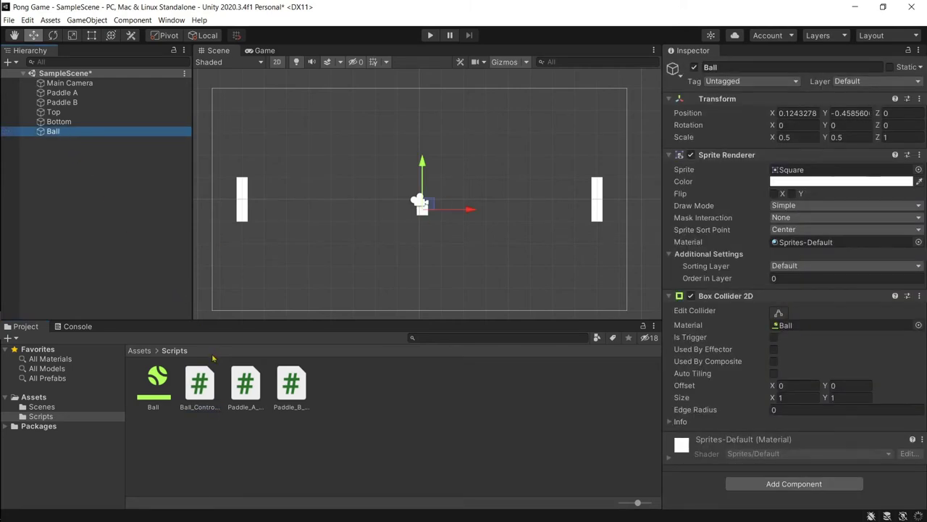
drag(203, 388, 93, 137)
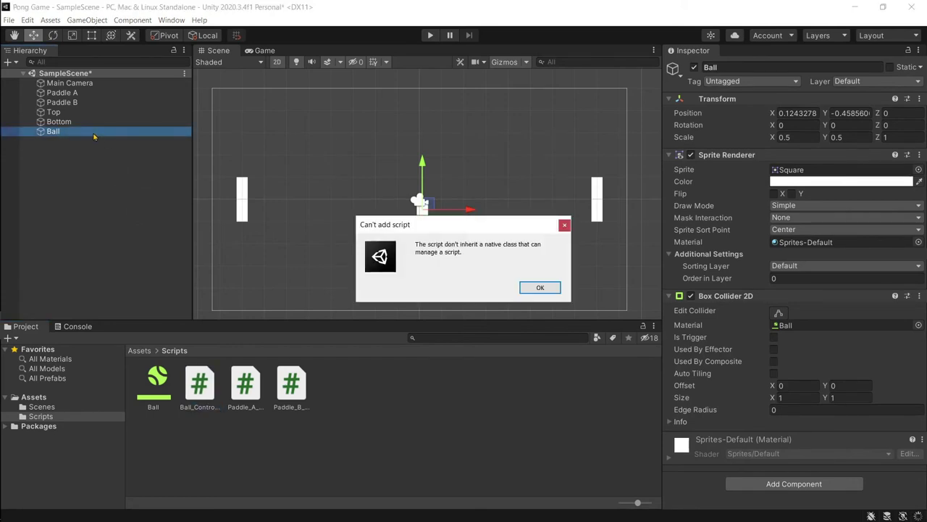
click(540, 288)
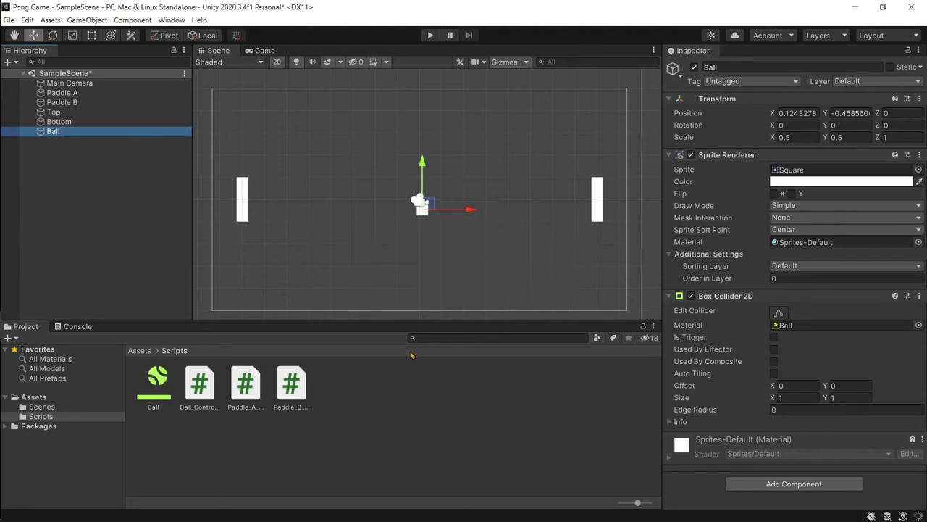
drag(200, 384, 260, 472)
click(258, 469)
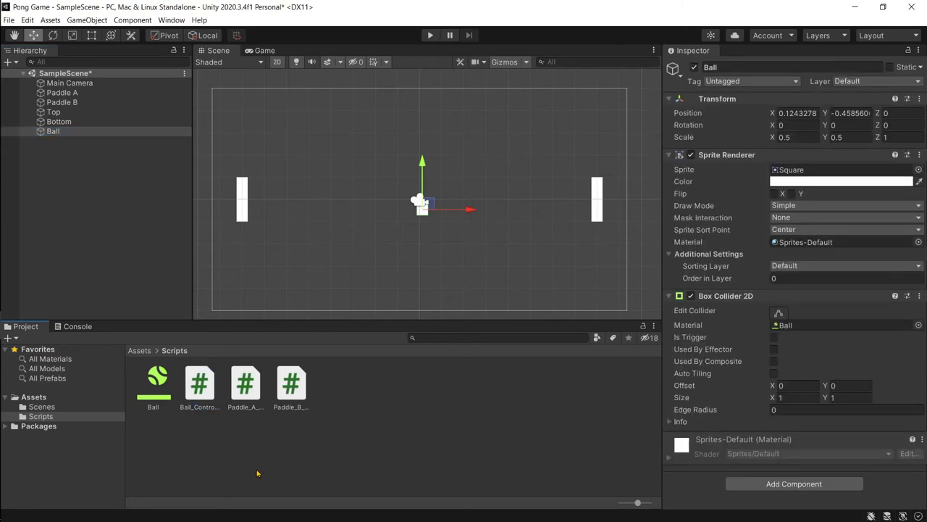
Search Add Component for 'Scri', close the search, and reselect the Ball
click(797, 485)
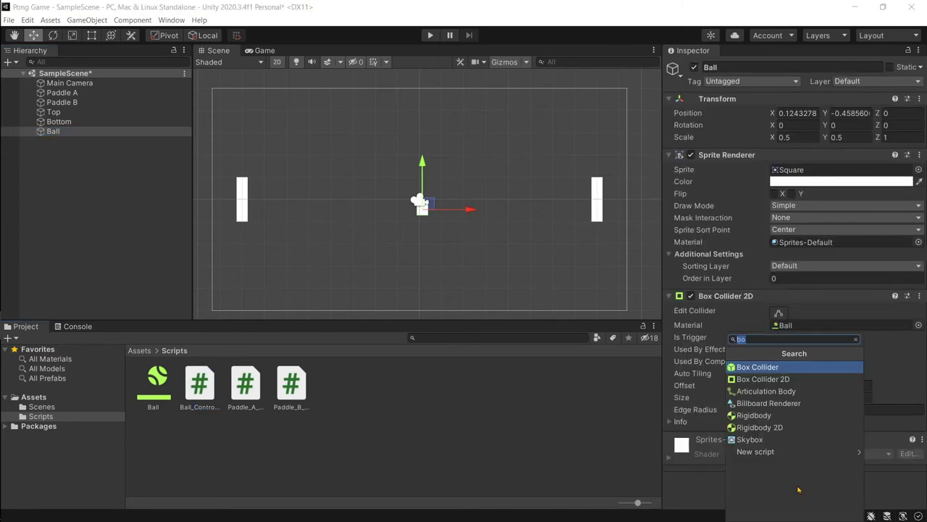
text(Scri)
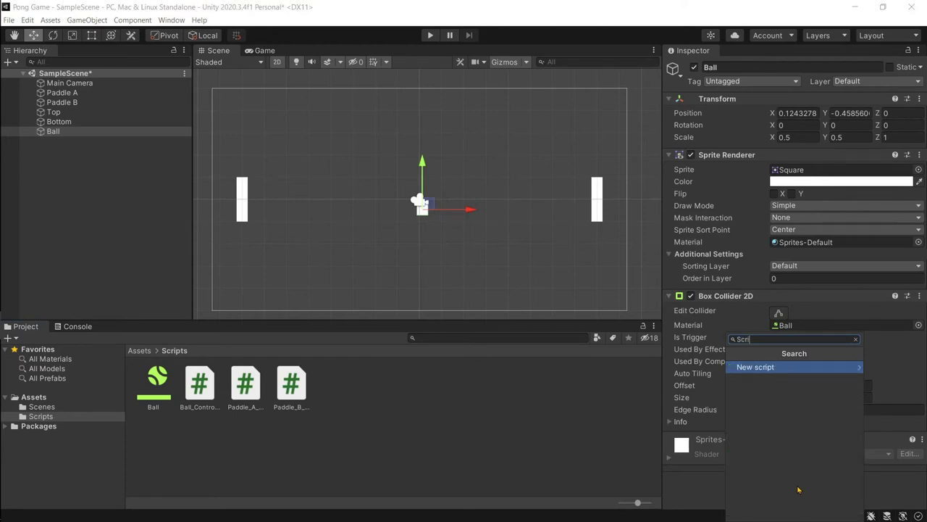
click(539, 455)
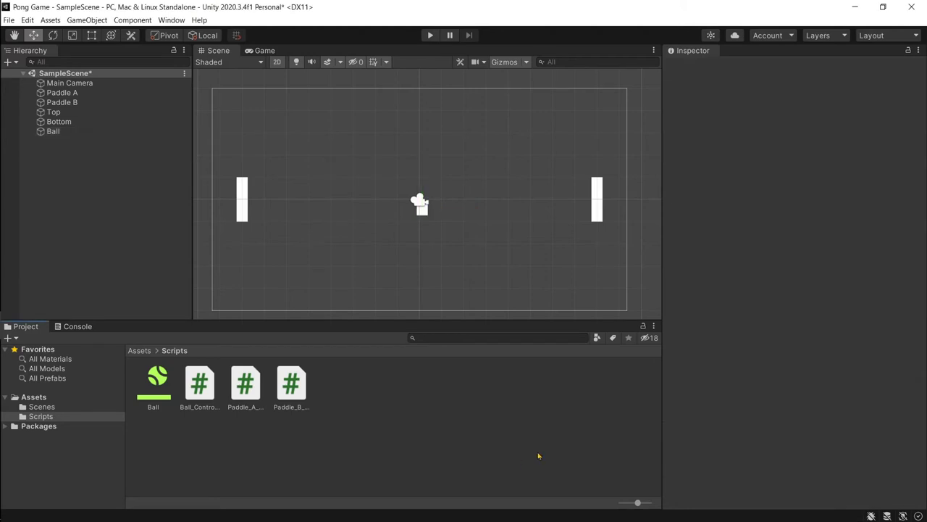
click(70, 132)
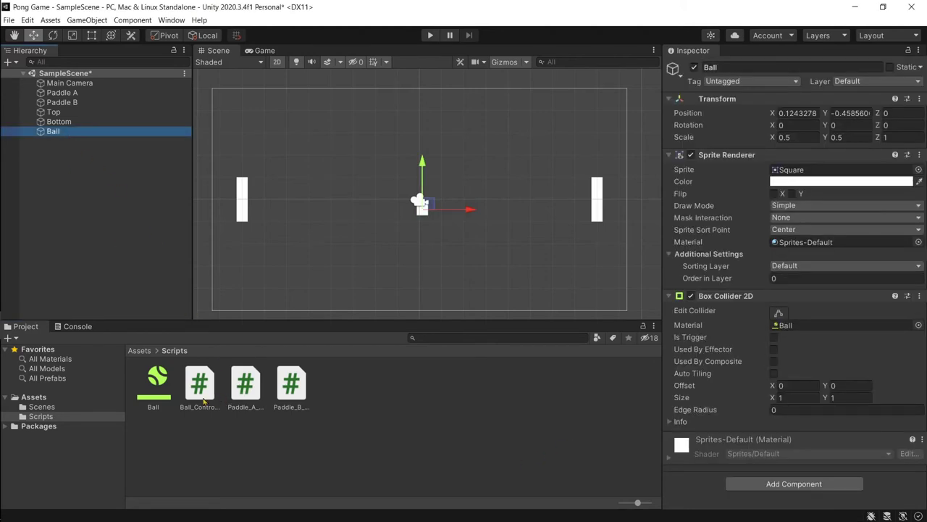
Attach Ball_Controller to the Ball's components, then open the attached script for editing
drag(203, 395, 729, 436)
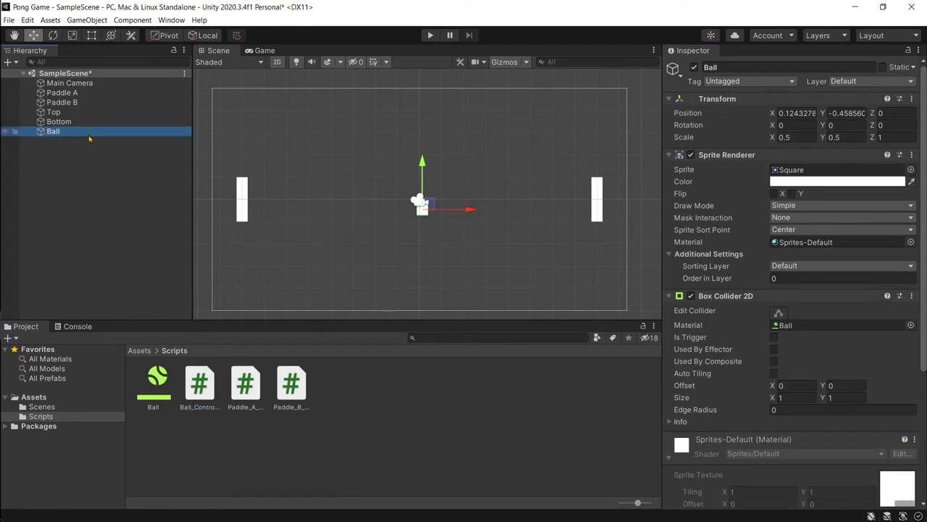
scroll(829, 455, down, 5)
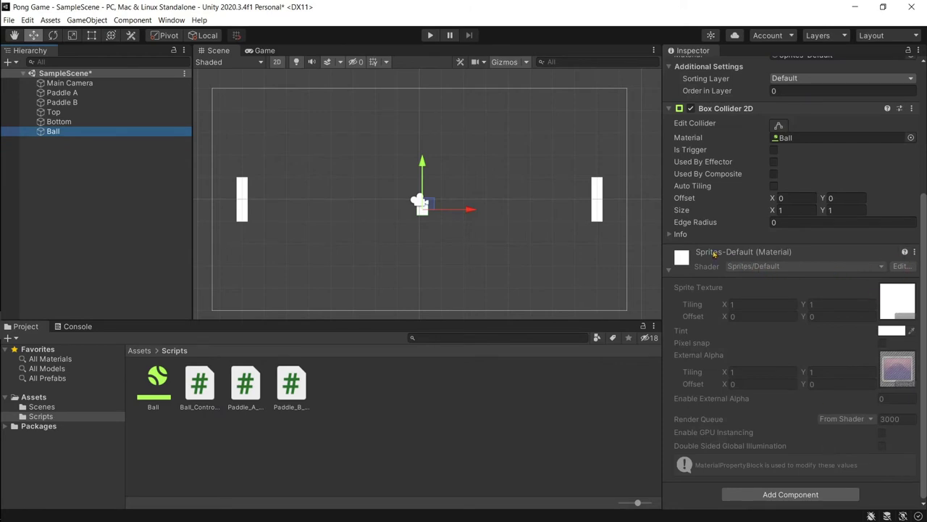
click(668, 269)
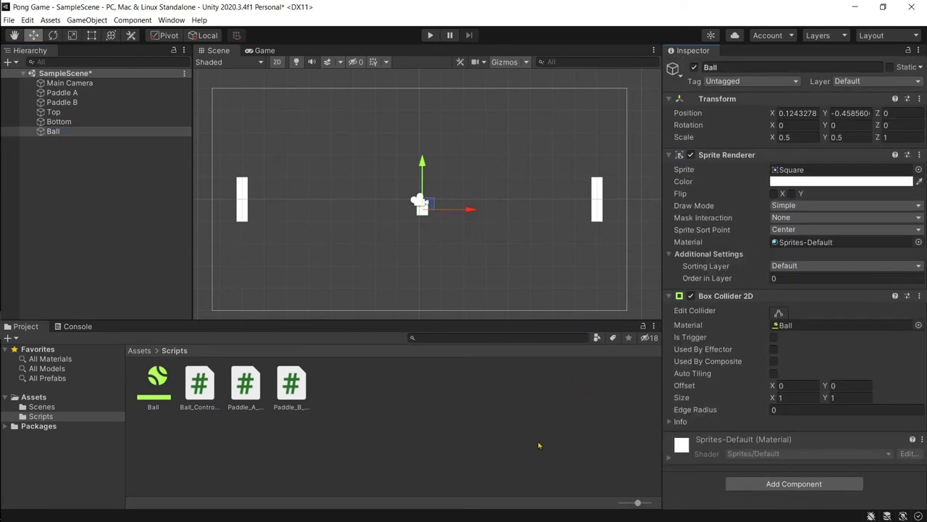
click(82, 132)
drag(82, 133, 82, 132)
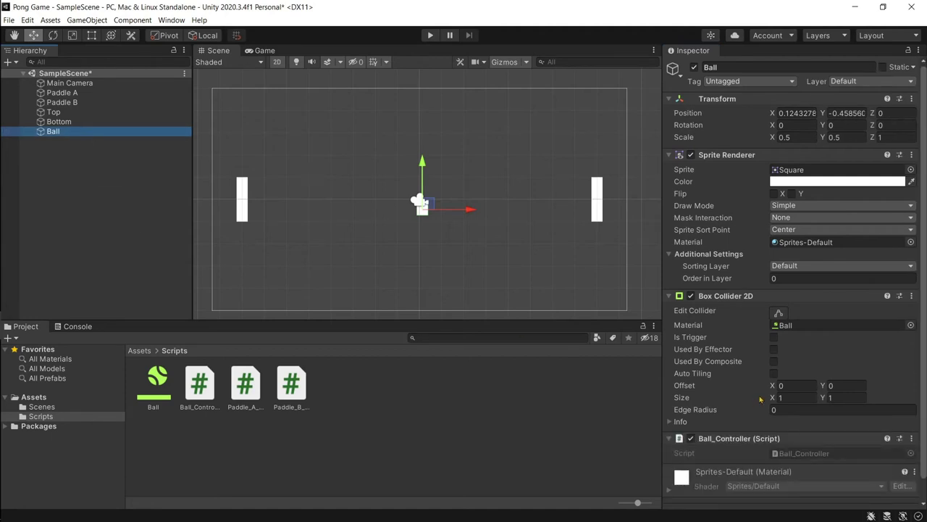
scroll(760, 399, down, 1)
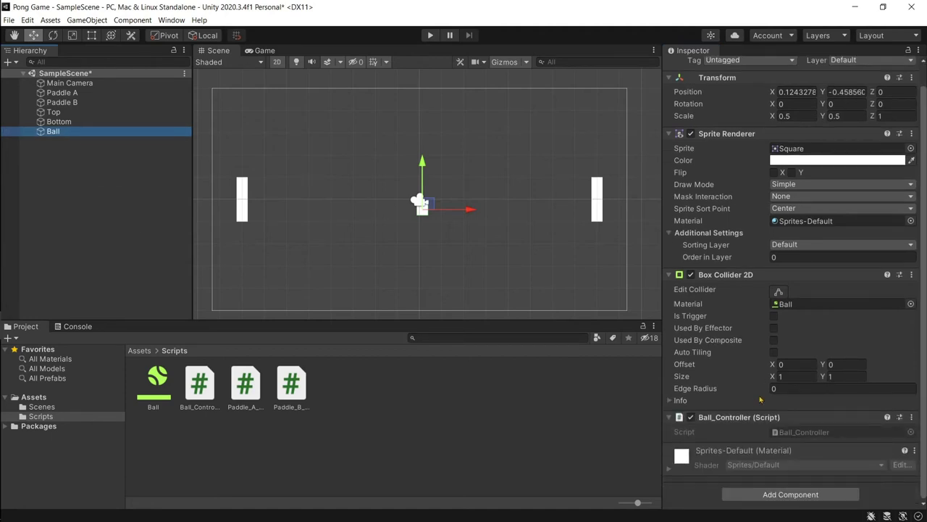
click(799, 438)
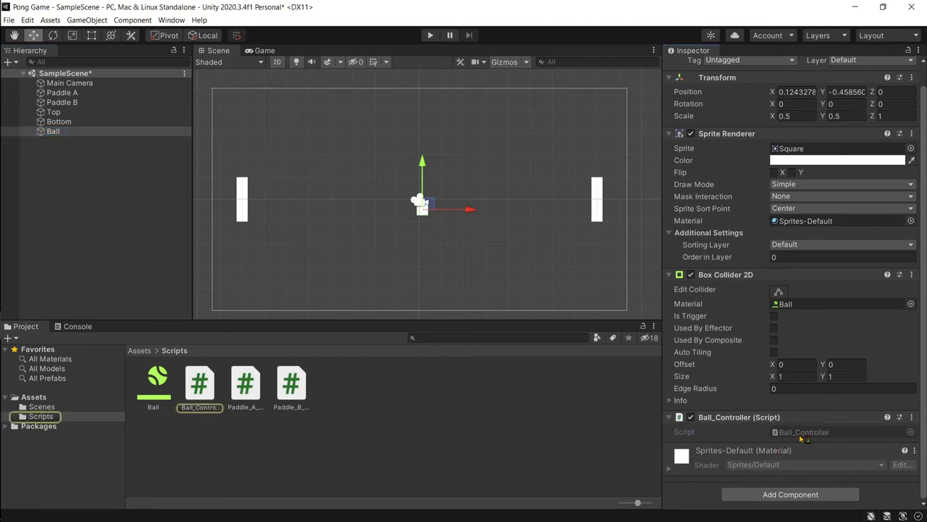
double_click(800, 438)
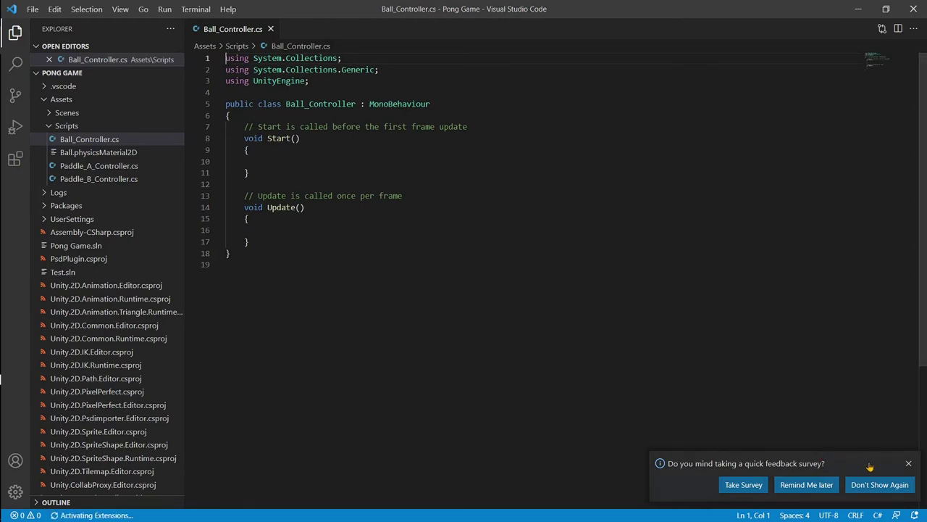
Dismiss the VS Code feedback survey and place the cursor inside Start()
click(909, 464)
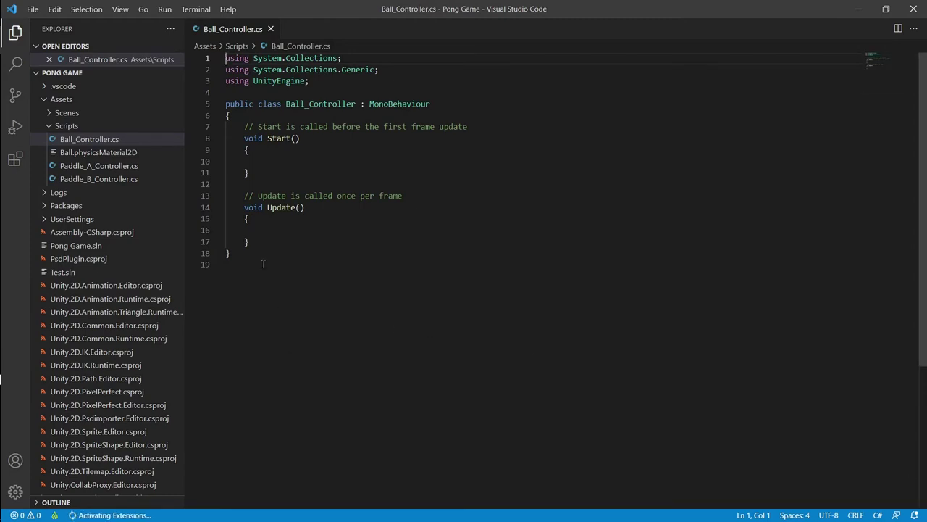
click(263, 161)
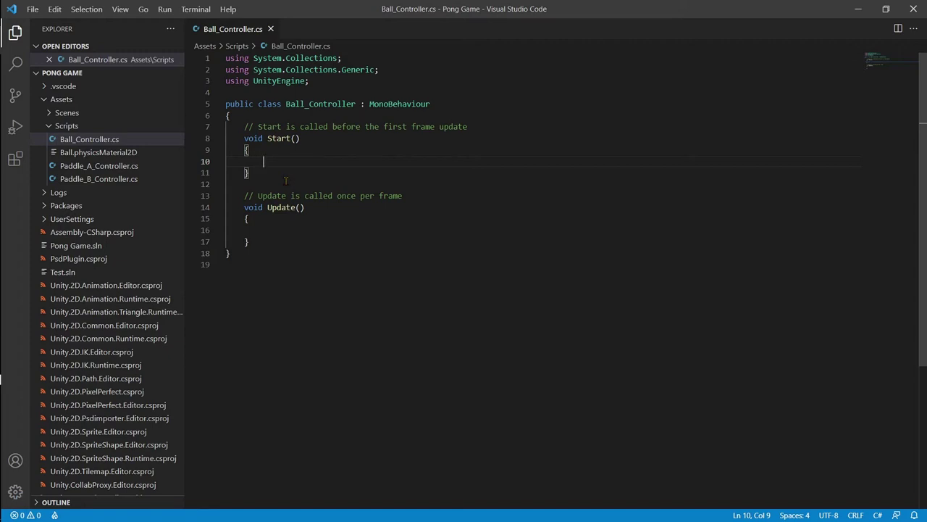
Declare 'public Rigidbody2D rb;' in the class and start 'rb.velocity' inside Start()
click(253, 117)
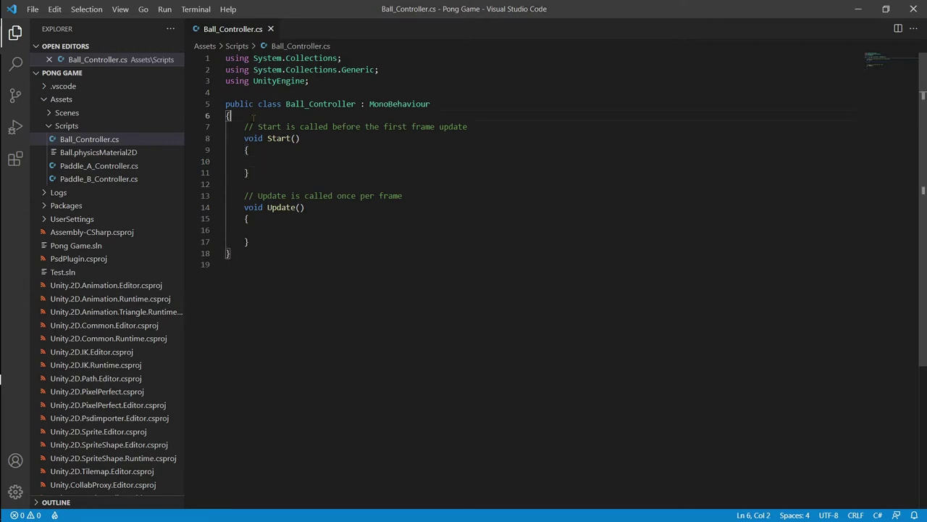
key(Return)
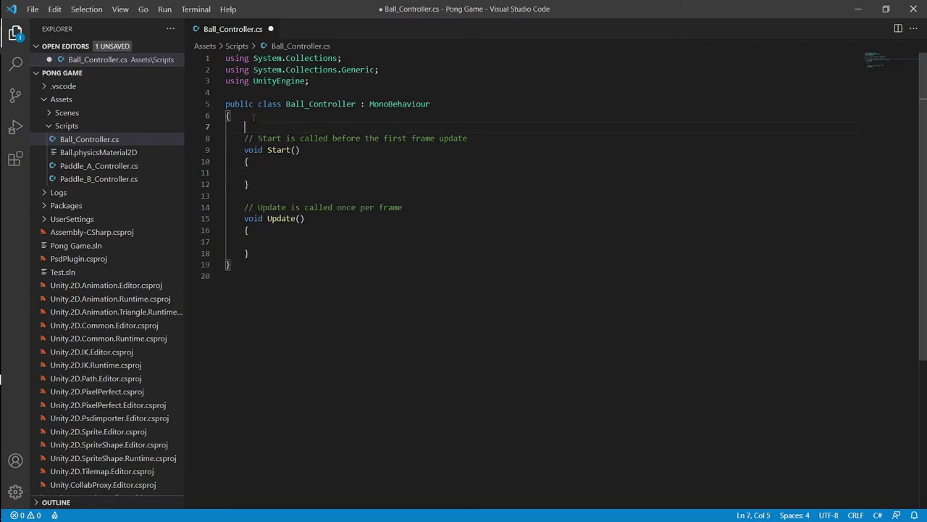
text(public Rigidbody)
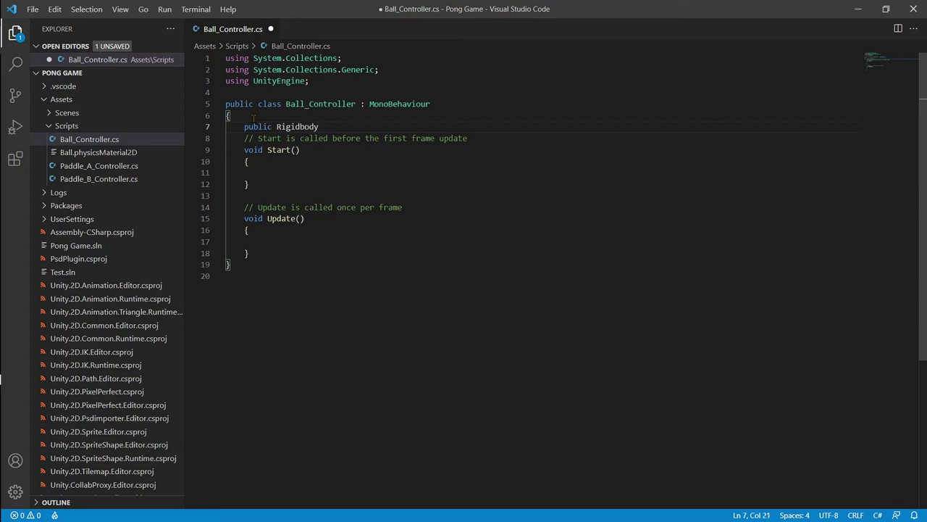
text(2D rb;)
click(262, 172)
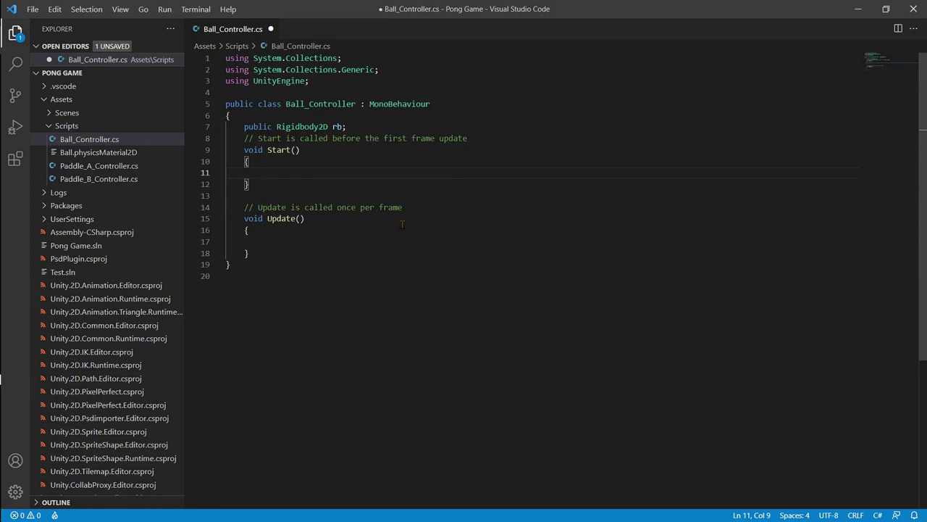
text(rb.velocity)
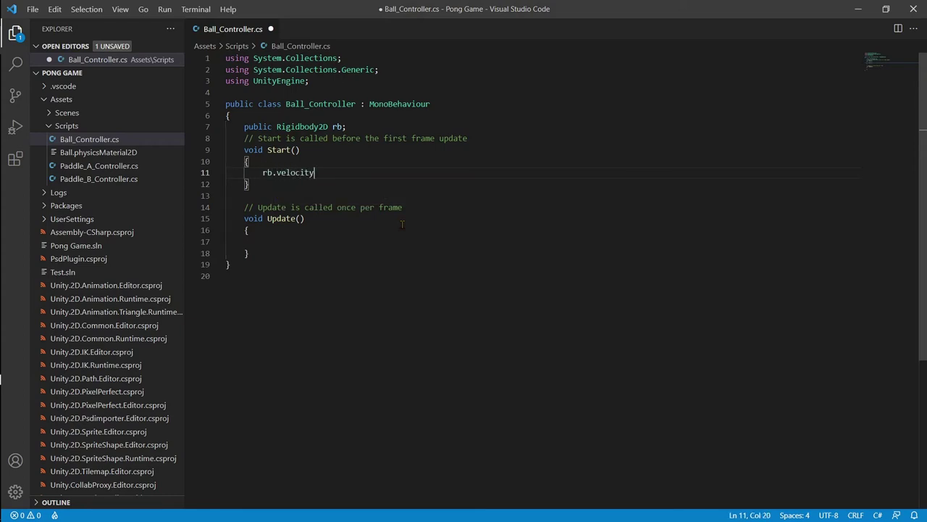
Complete the Start() line as 'rb.velocity = new Vector2 (3f, 3f)'
mouse_move(319, 171)
mouse_down()
mouse_move(259, 173)
mouse_move(310, 187)
mouse_up()
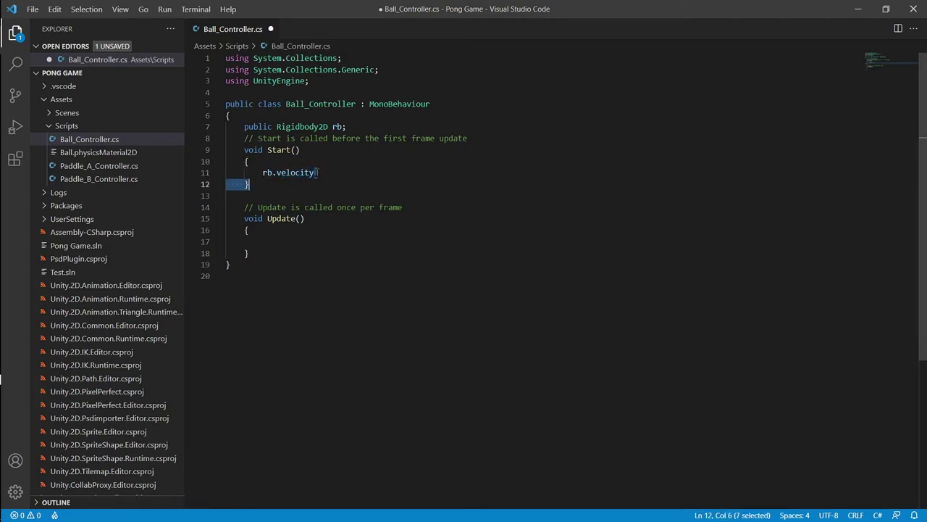
click(317, 173)
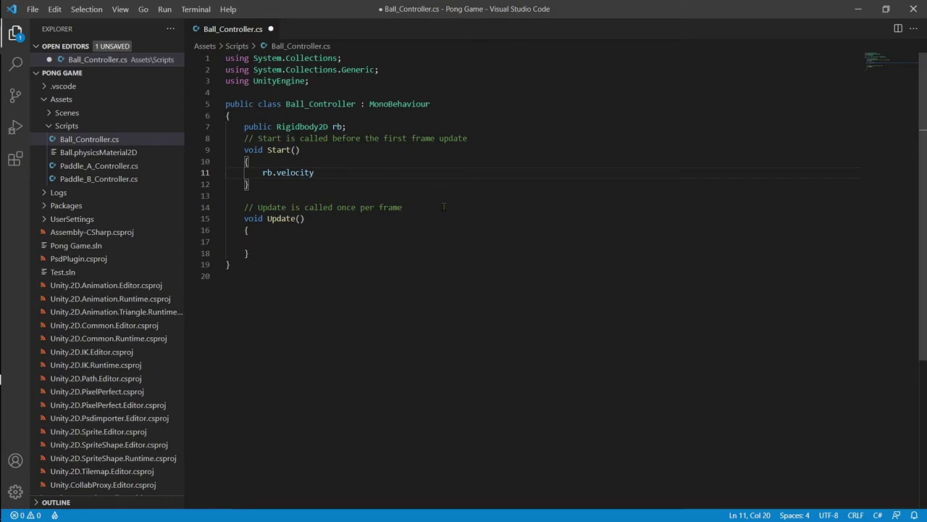
text(= new Vector)
key(BackSpace)
text(2 (3f, 3f)
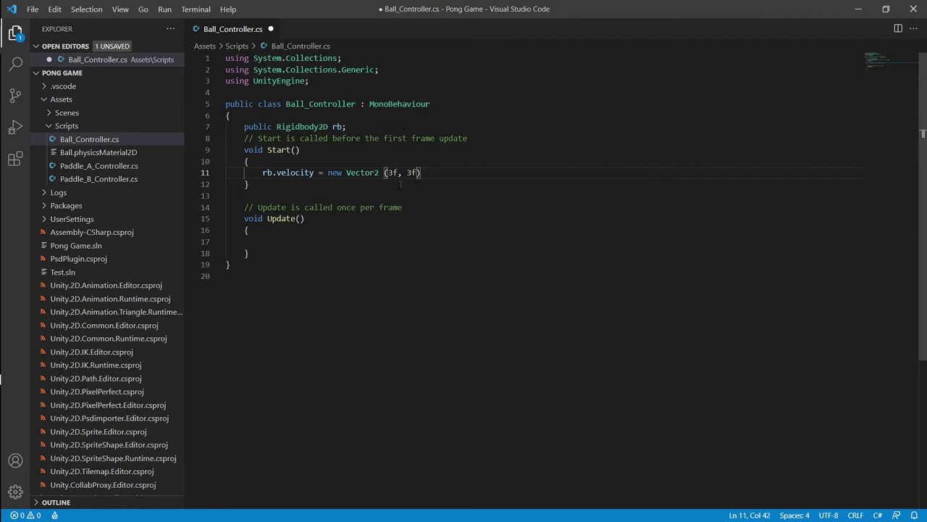
drag(397, 172, 396, 168)
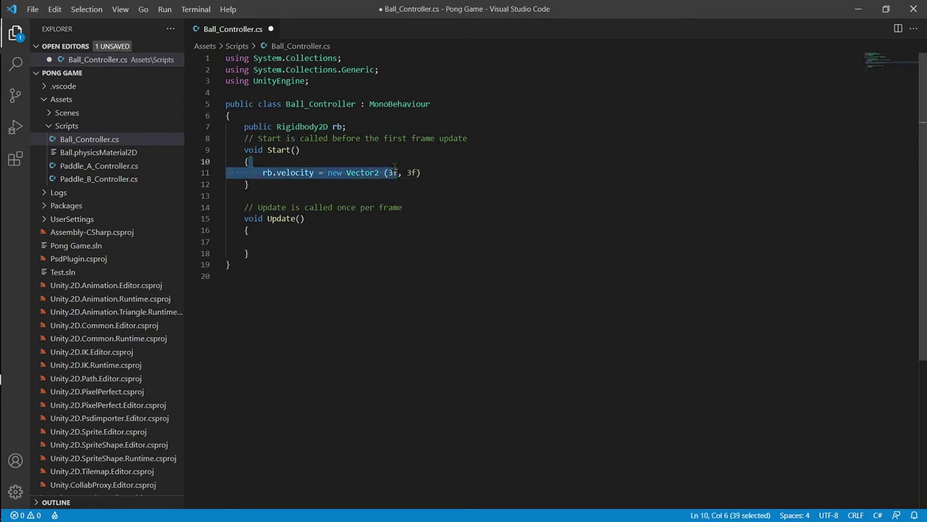
click(475, 229)
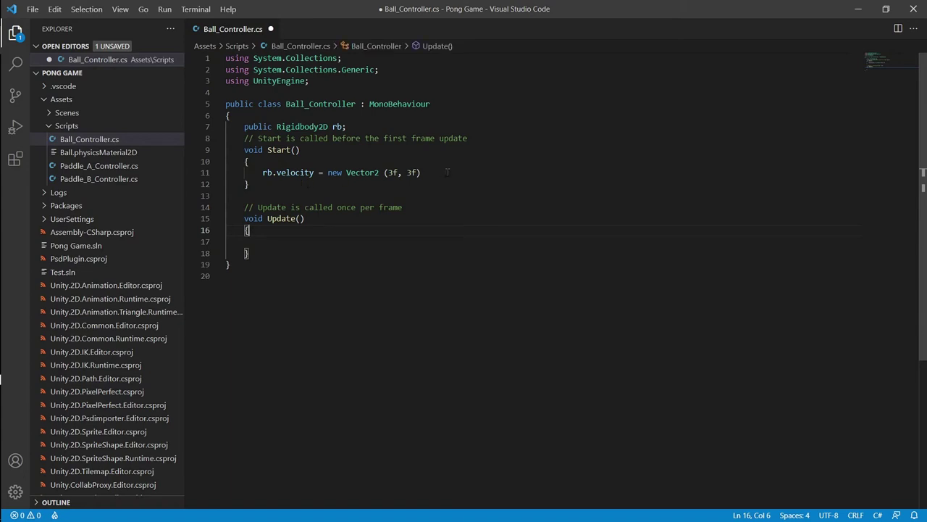
Add the missing semicolon to the velocity line, save the script, and return to Unity
key(ctrl+s)
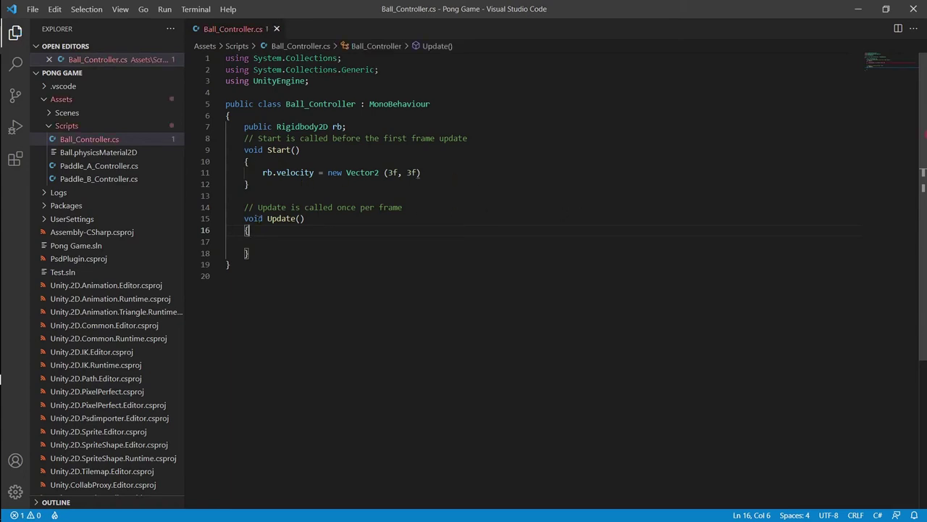
key(alt+Tab)
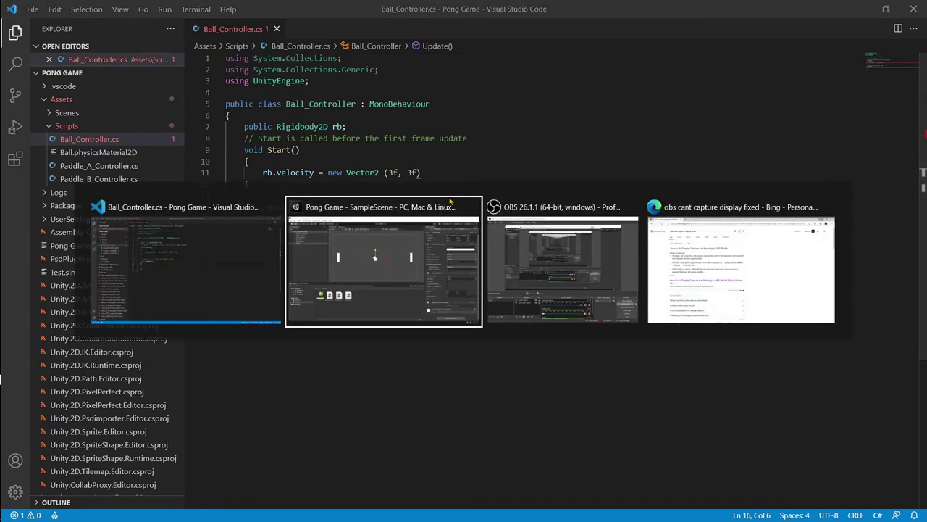
key(alt+Tab)
key(alt+Tab)
key(alt+Tab)
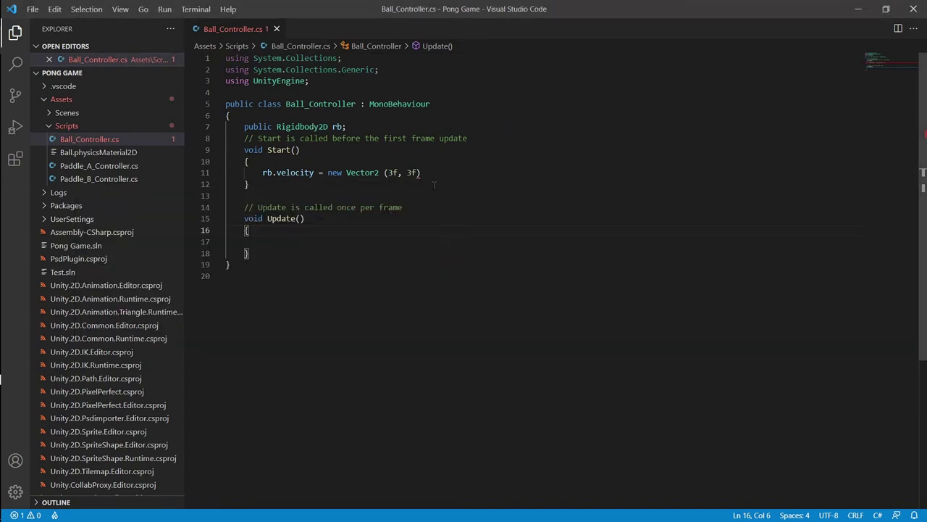
click(430, 165)
click(432, 174)
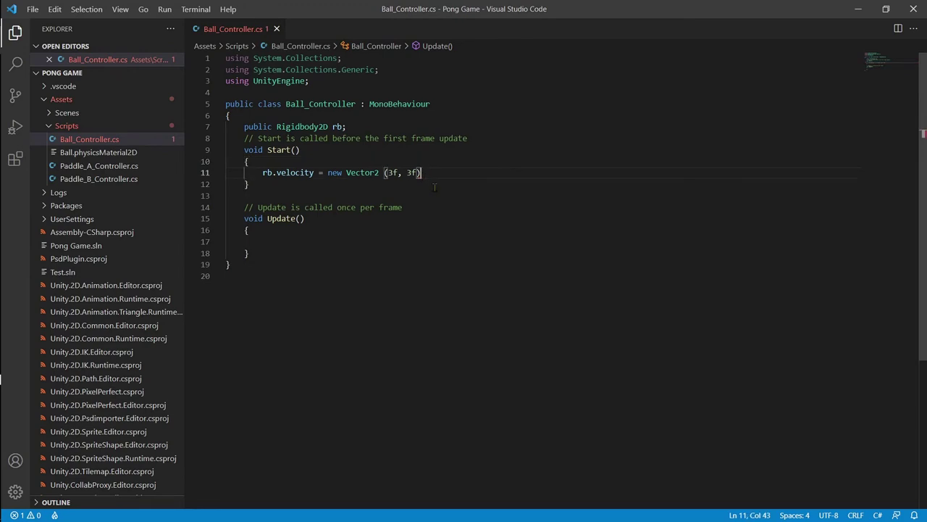
text(;)
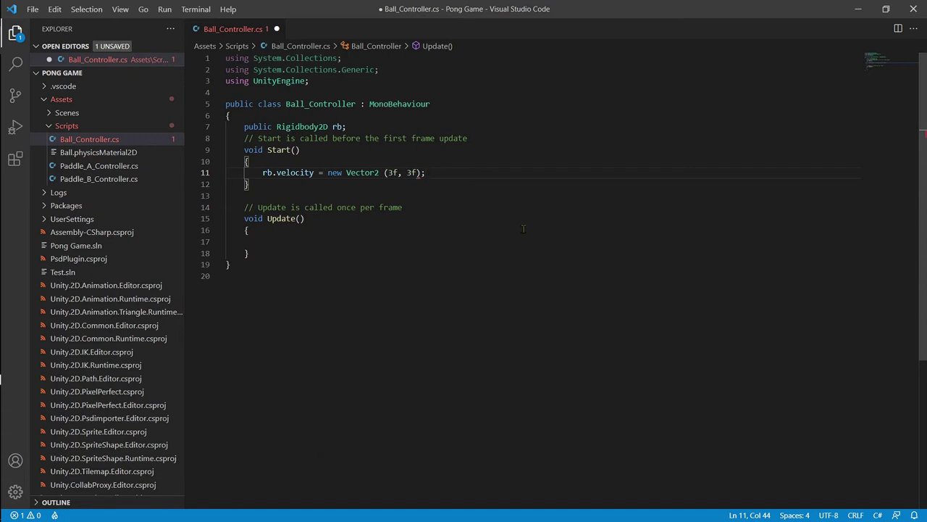
key(ctrl+s)
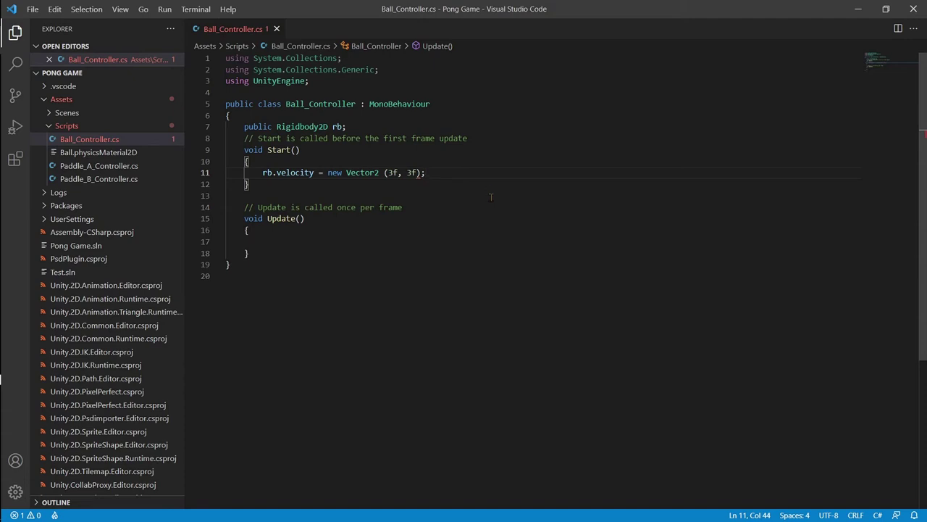
key(alt+Tab)
key(alt+Tab)
key(alt+Tab)
key(alt+Tab)
key(alt+Tab)
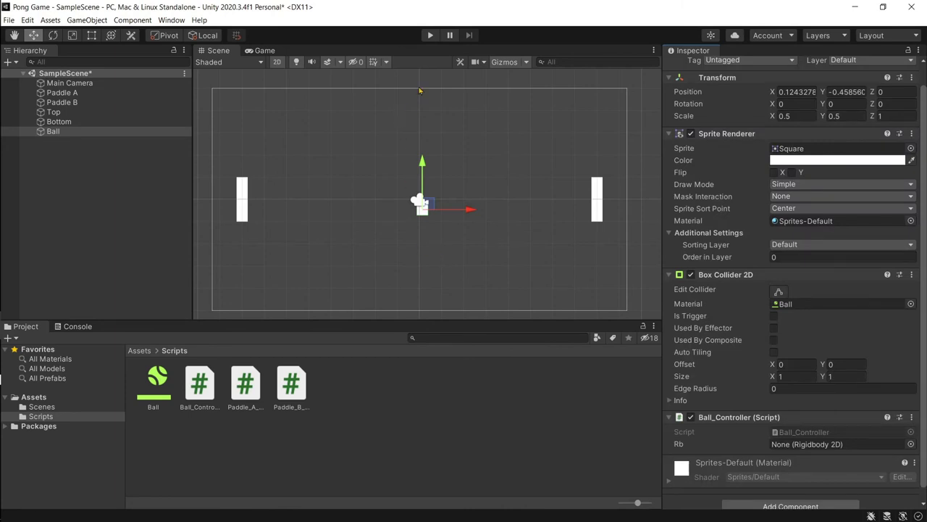
Play the scene and stop it once the unassigned rb exception appears
click(429, 35)
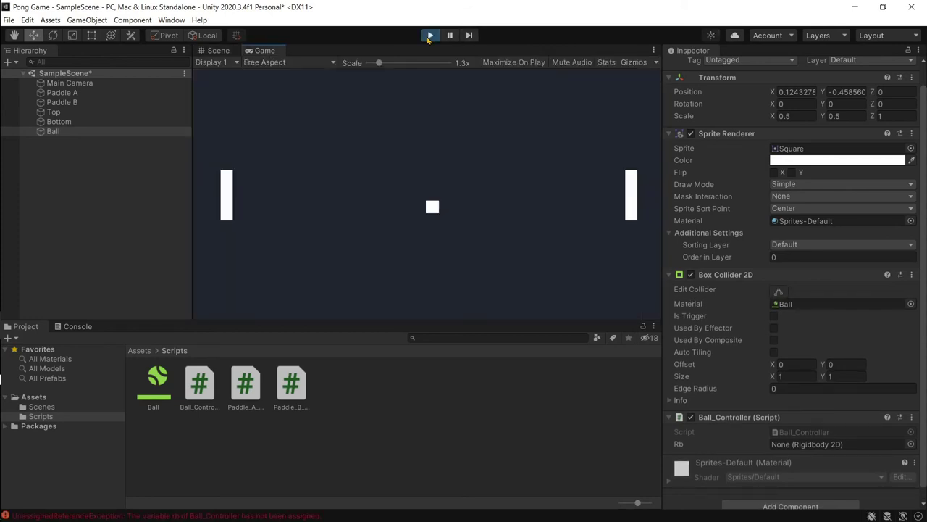
click(430, 36)
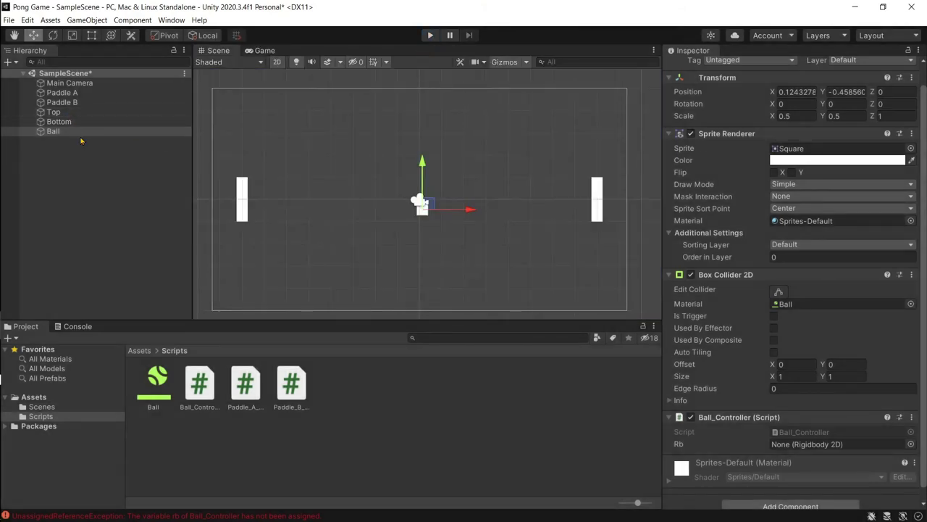
Add a Rigidbody 2D to the Ball with Continuous collision detection and Gravity Scale 0
scroll(764, 382, down, 1)
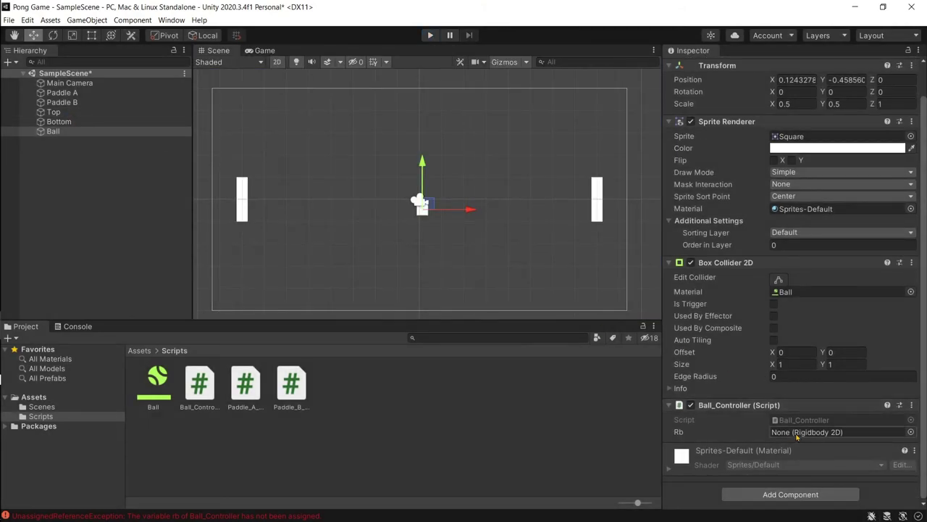
click(775, 495)
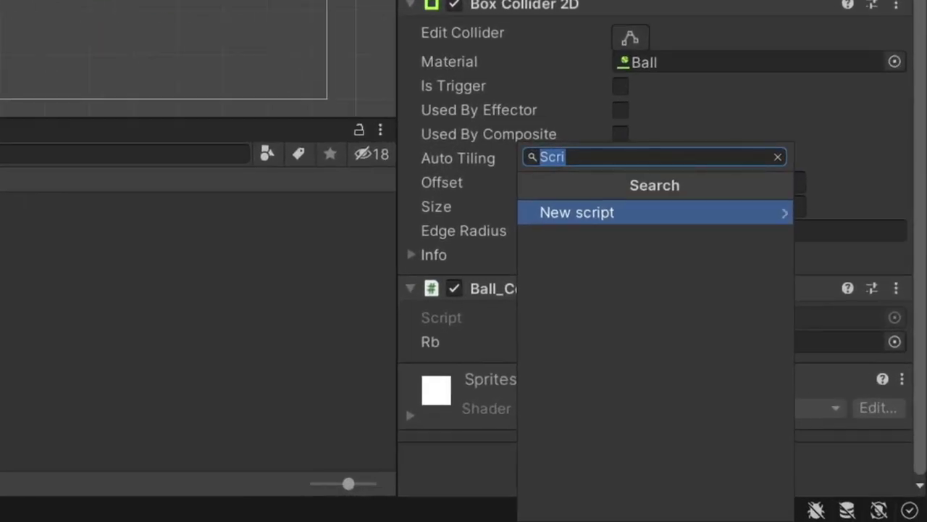
text(Rigid)
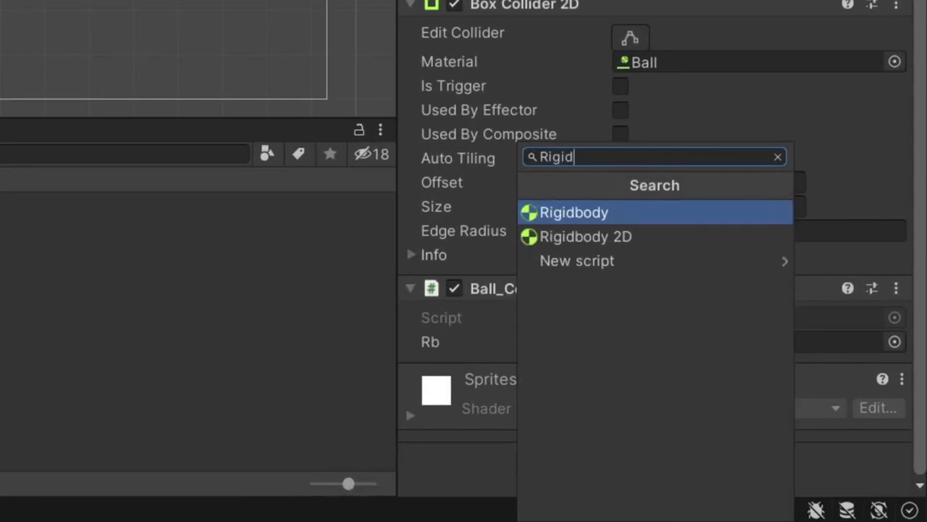
key(Down)
key(Return)
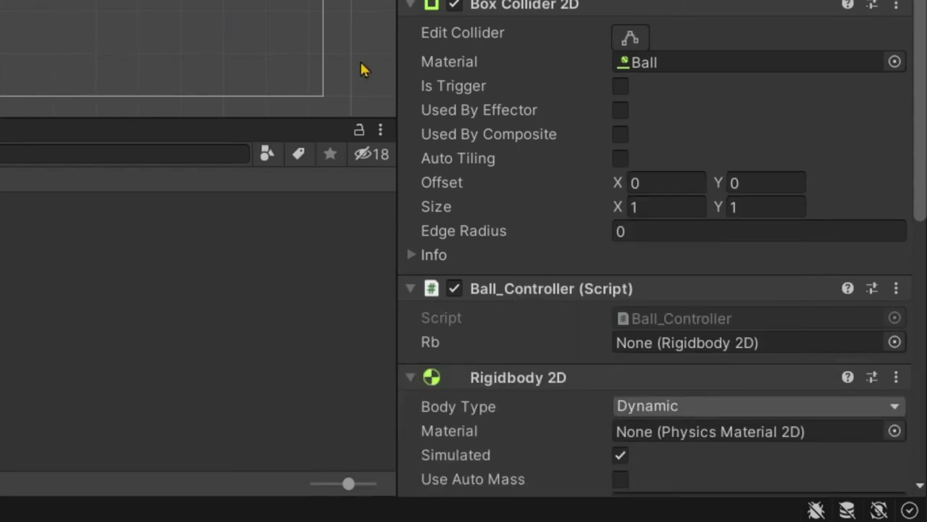
scroll(772, 219, down, 5)
click(633, 198)
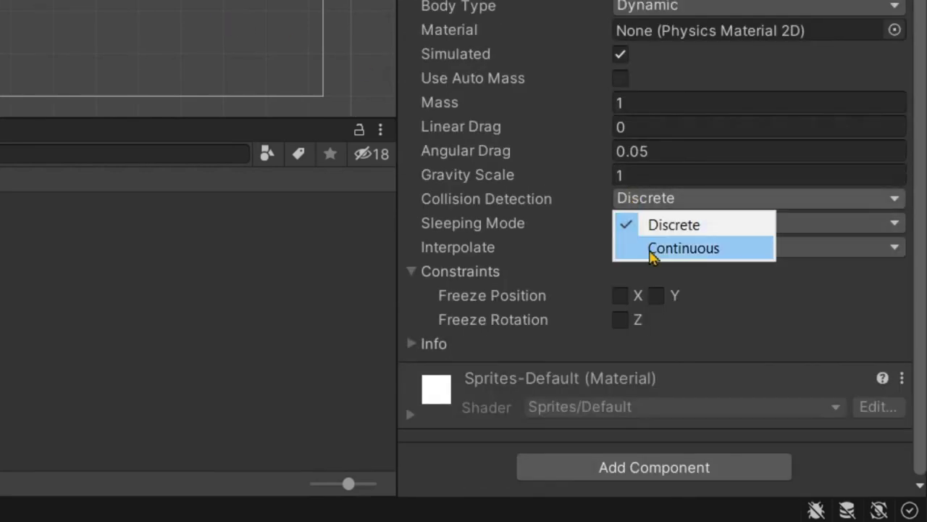
click(652, 250)
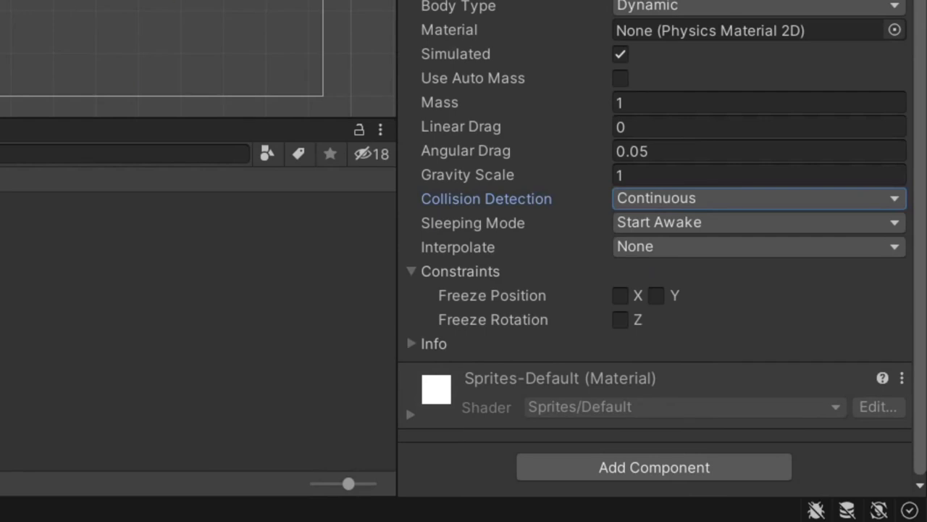
click(671, 175)
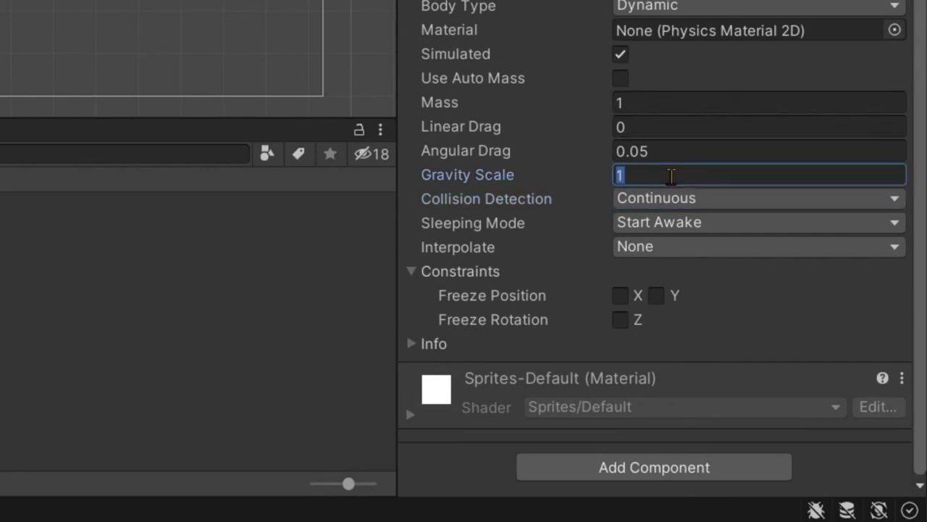
text(0)
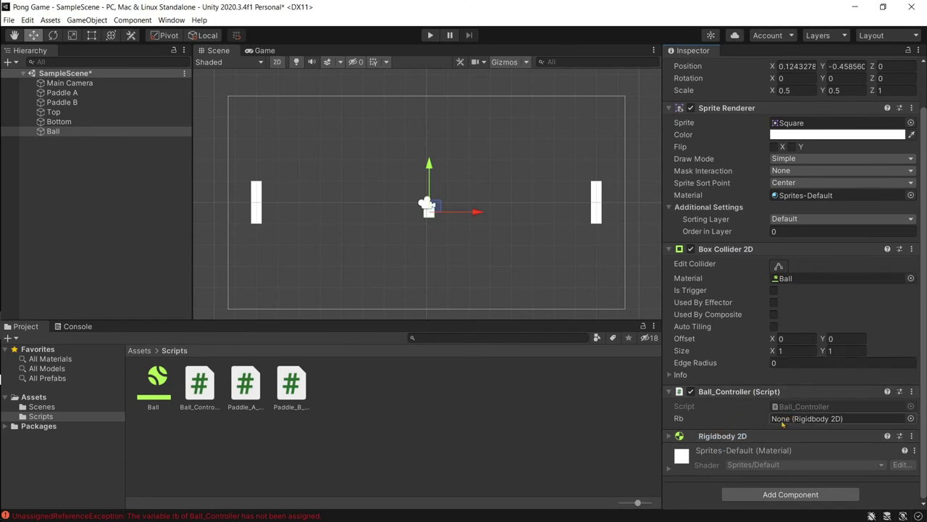
Drag the Ball's Rigidbody 2D into Ball_Controller's Rb field and play the scene
drag(722, 435, 797, 426)
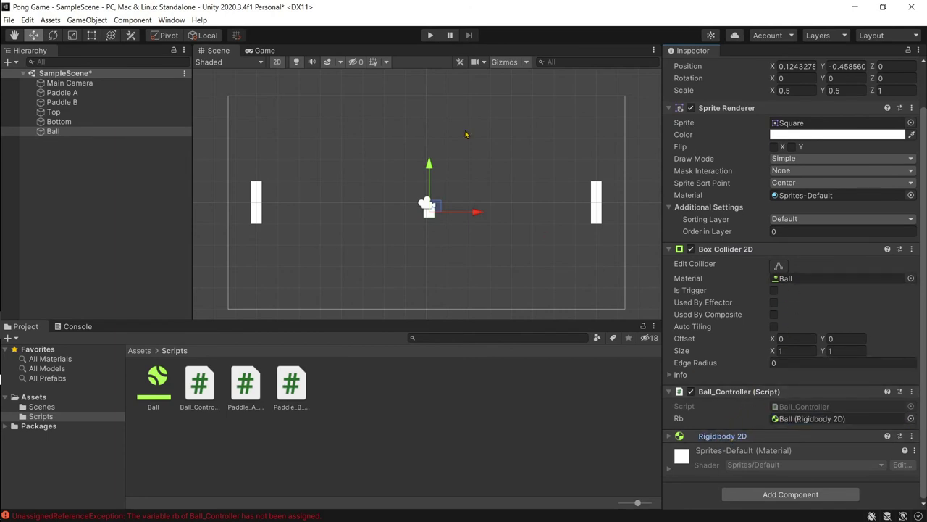
click(430, 35)
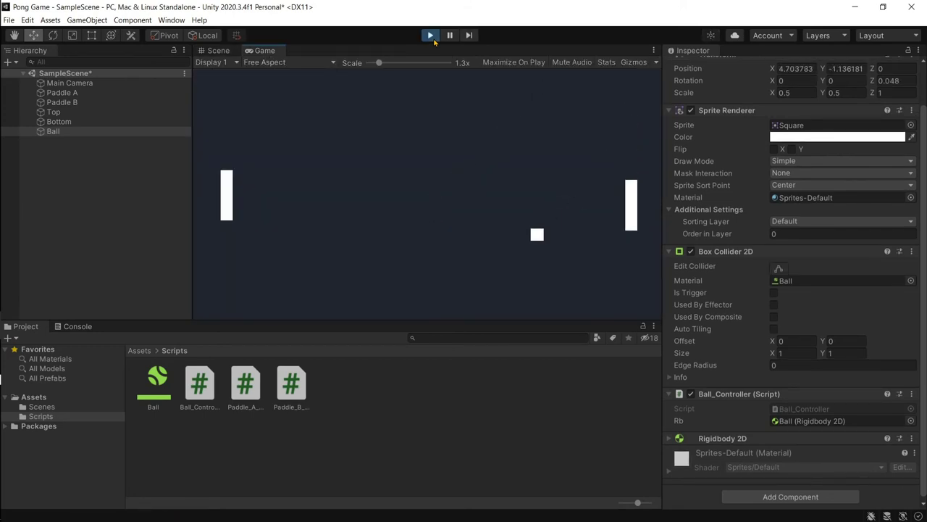
Move Paddle A with W/S and Paddle B with the Up/Down arrows as the ball bounces
key(s)
key(w)
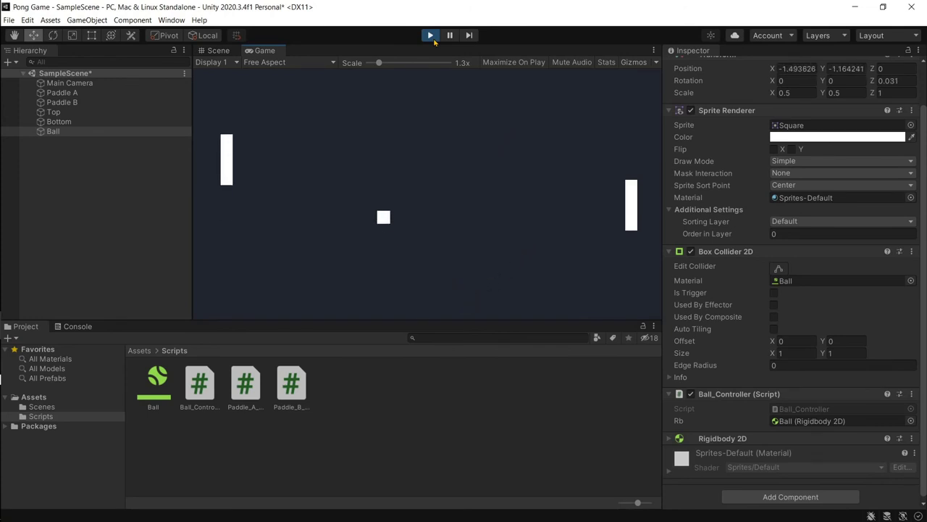
key(w)
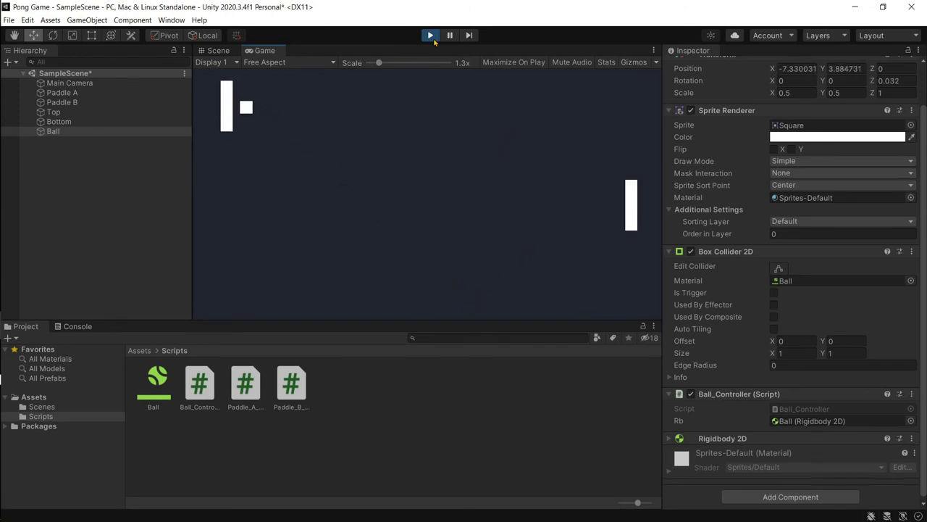
key(s)
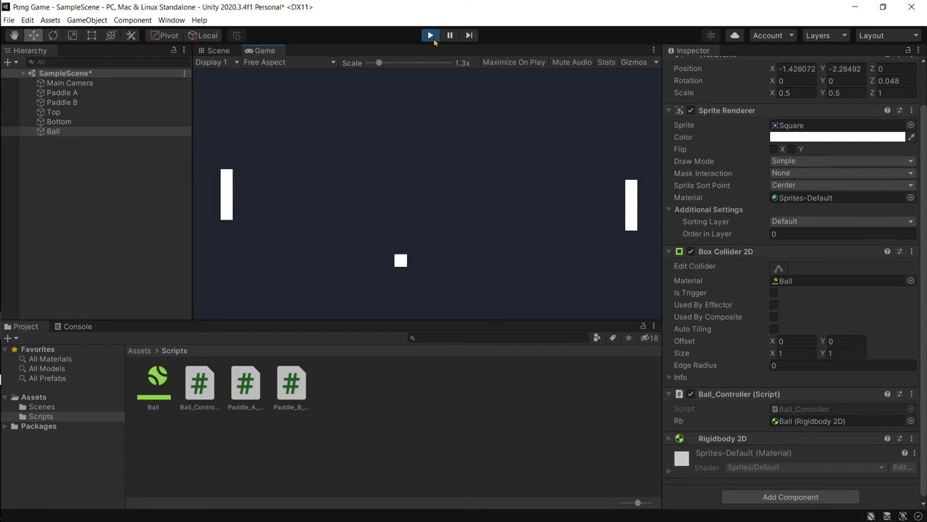
key(Down)
key(Up)
key(Up)
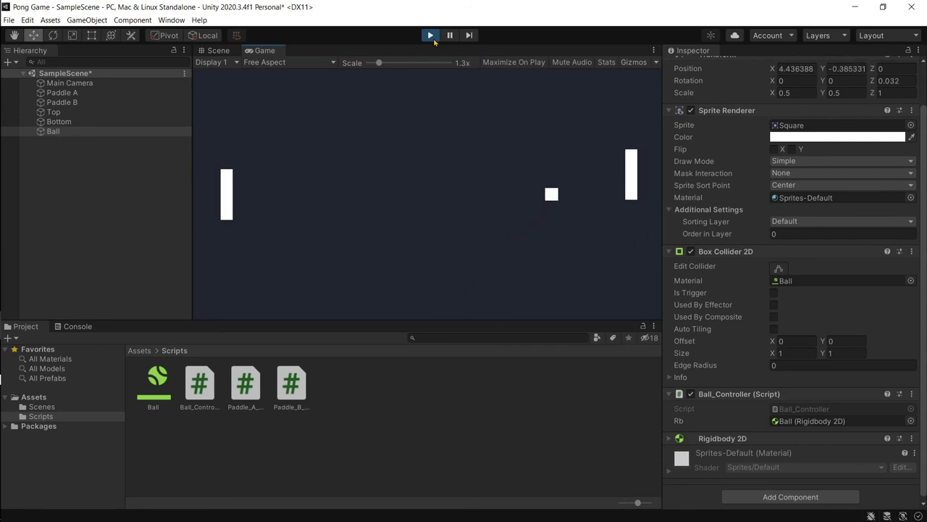
key(Down)
key(Up)
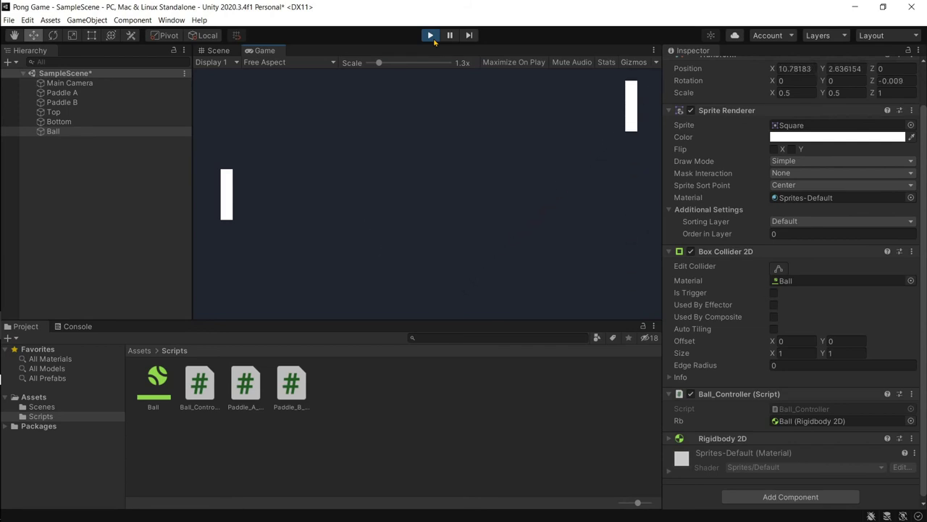
Stop the play test and briefly check the ball collider's info details
click(430, 35)
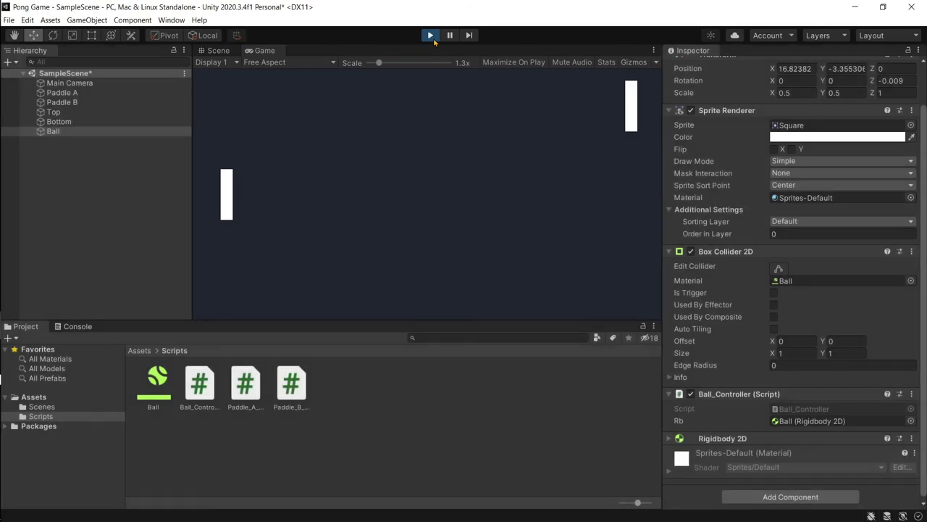
click(670, 378)
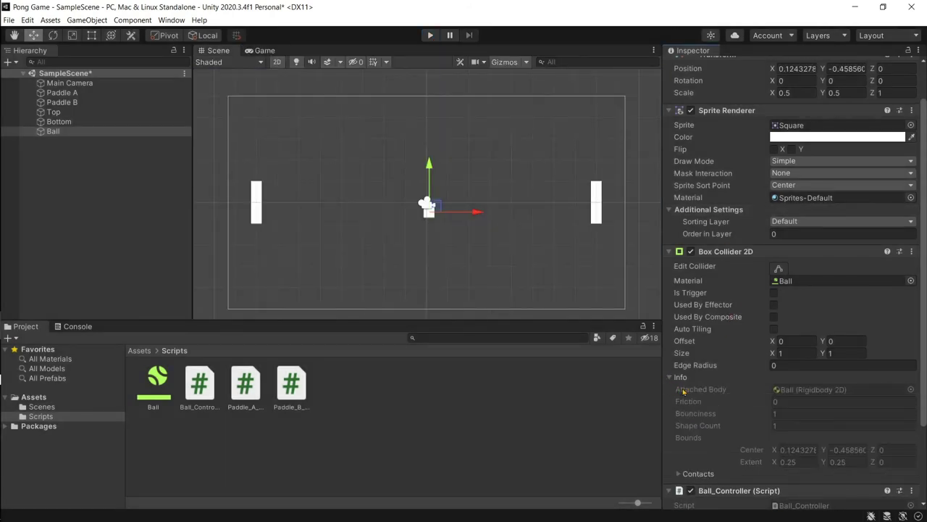
click(670, 378)
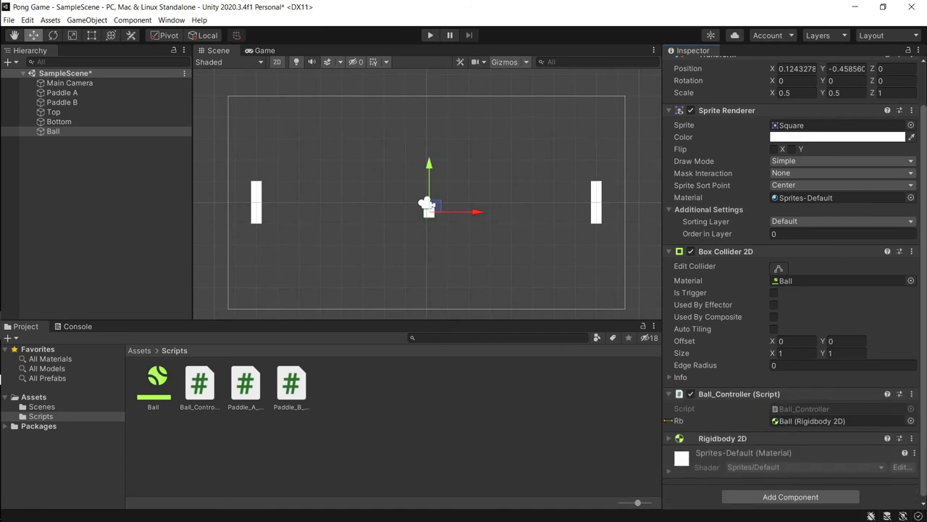
Freeze the ball's Rigidbody 2D rotation on Z, then select Paddle A for comparison
click(669, 435)
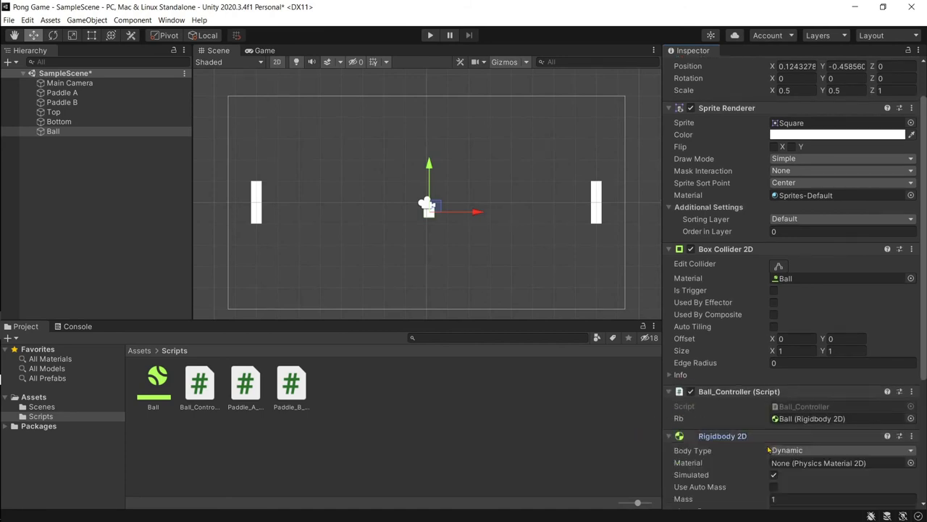
scroll(743, 447, down, 5)
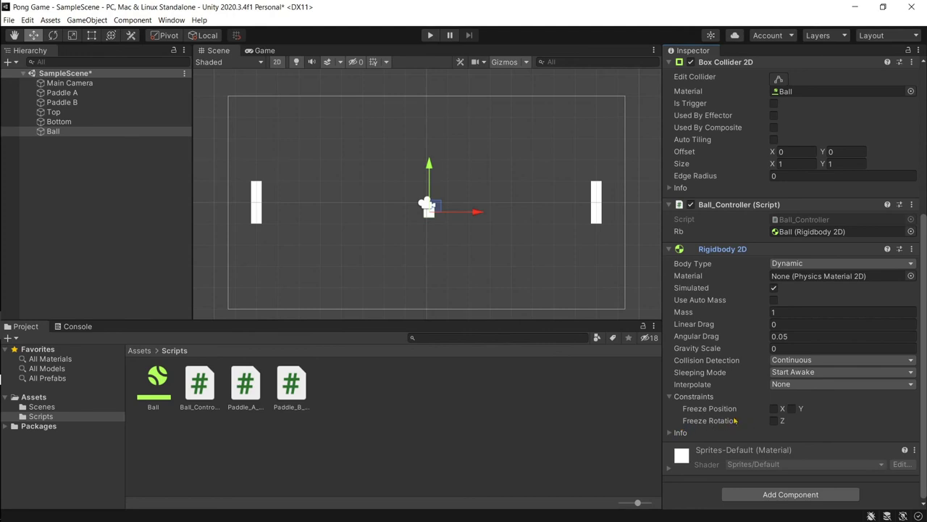
click(774, 421)
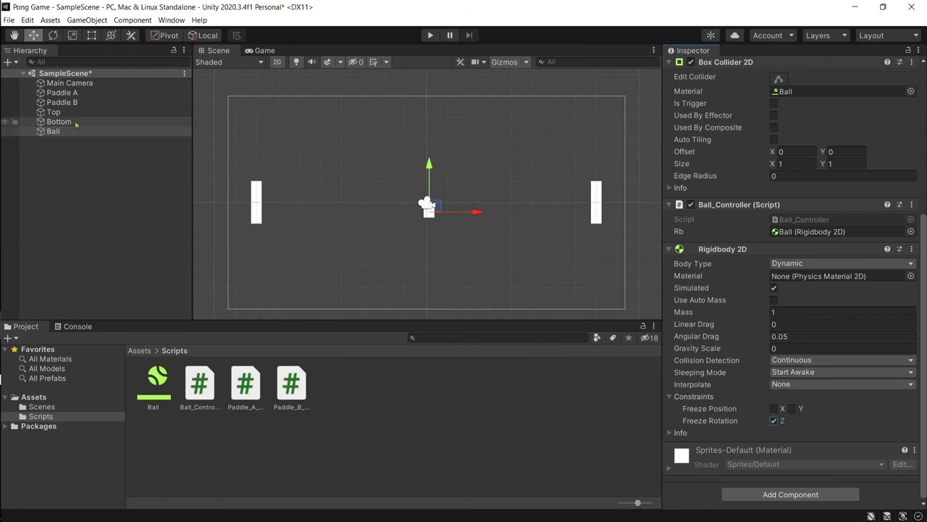
click(73, 92)
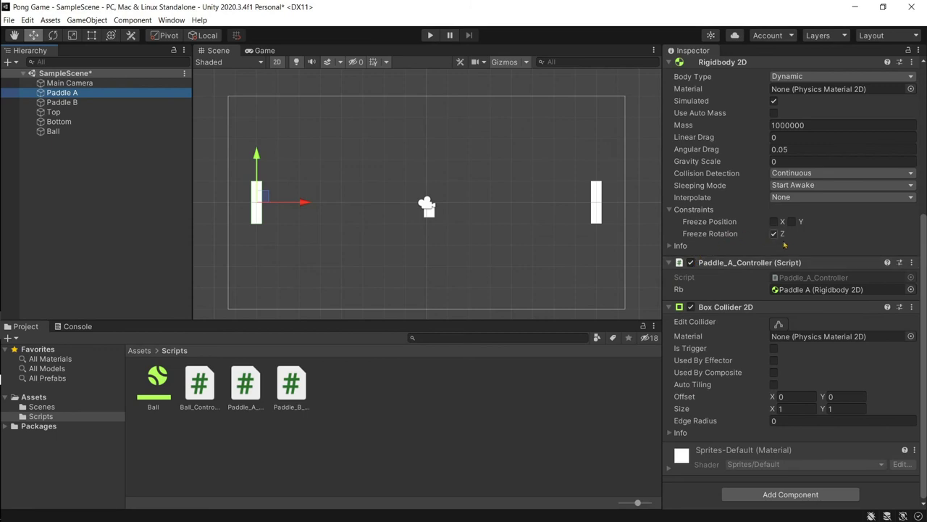
Confirm Paddle B's Rigidbody 2D mass of 1000000 and start Play mode again
click(61, 102)
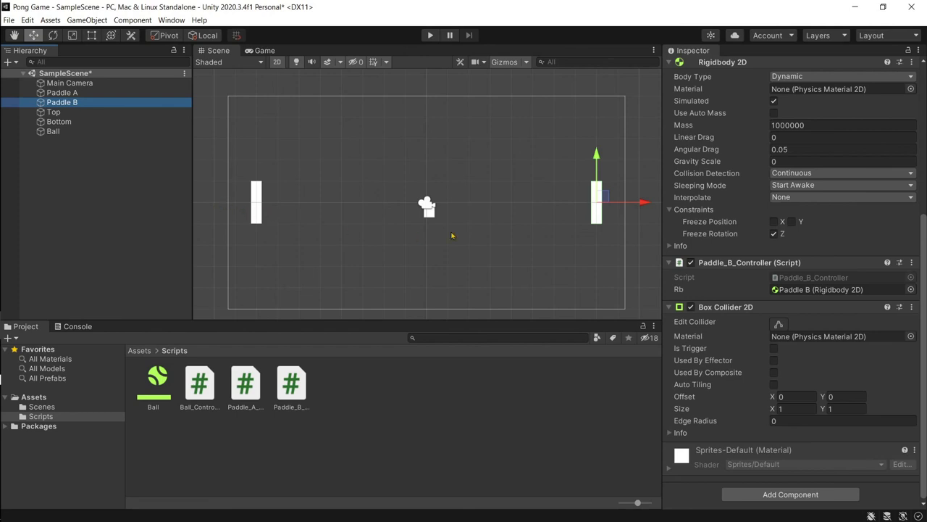
click(804, 124)
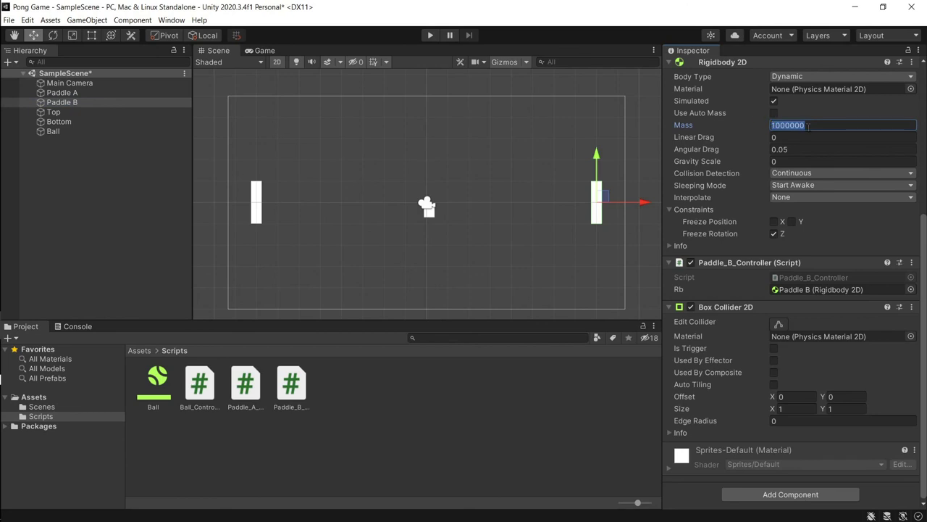
key(Return)
scroll(739, 232, up, 5)
click(432, 34)
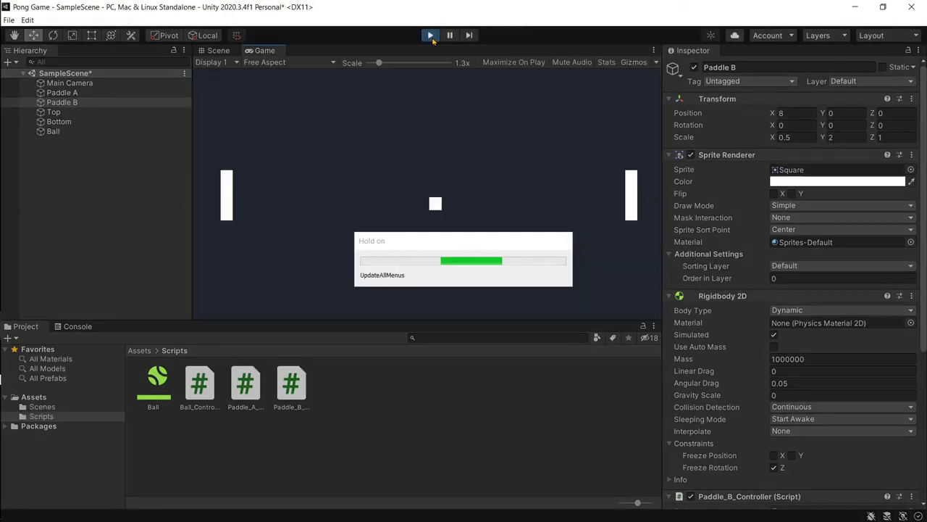
Rally the ball by steering Paddle A with W/S and Paddle B with the arrow keys
key(Up)
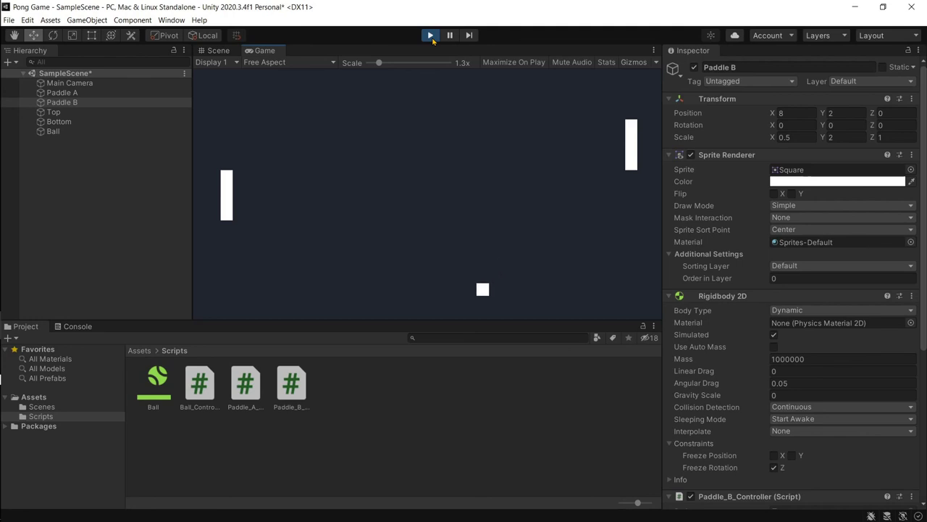
key(w)
key(w)
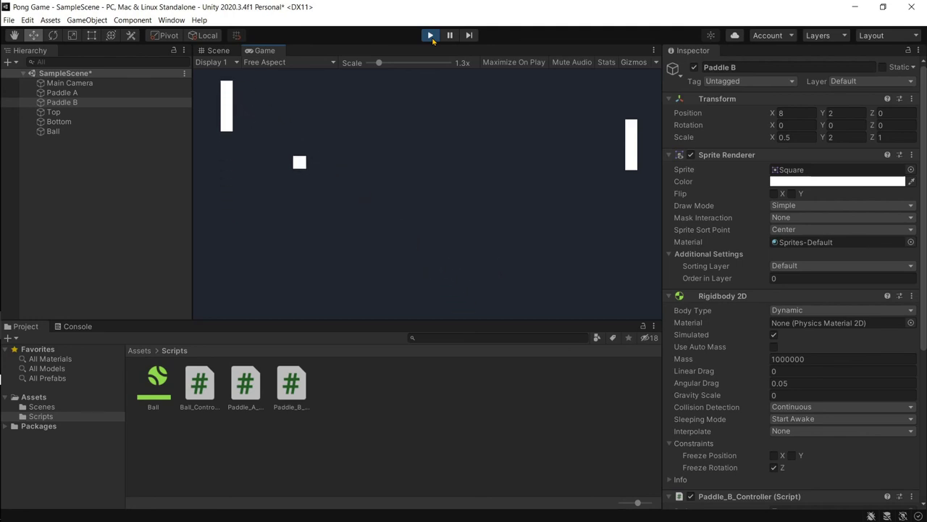
key(Down)
key(Down)
key(s)
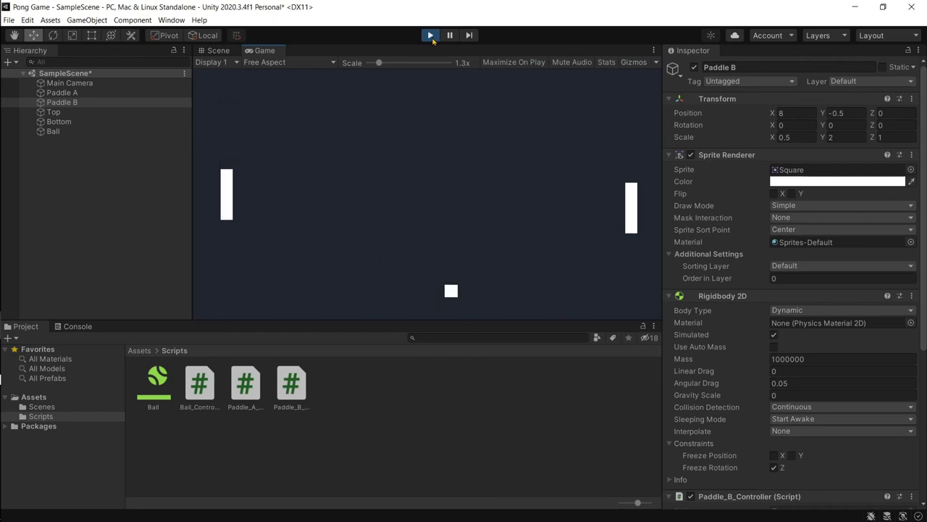
key(Up)
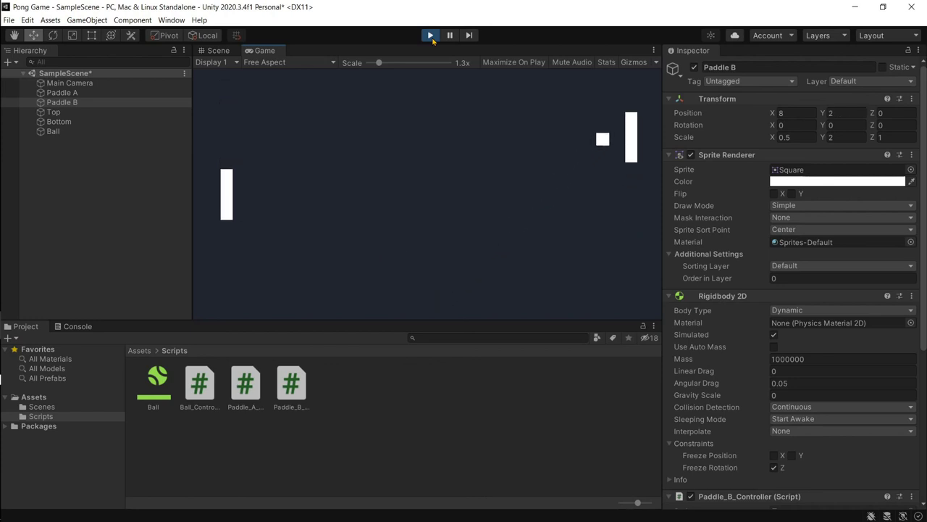
key(Up)
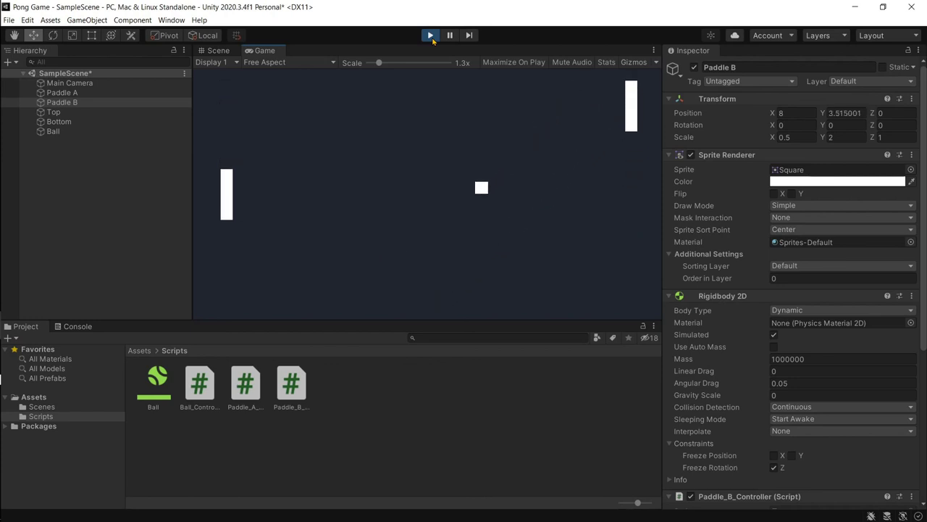
key(Down)
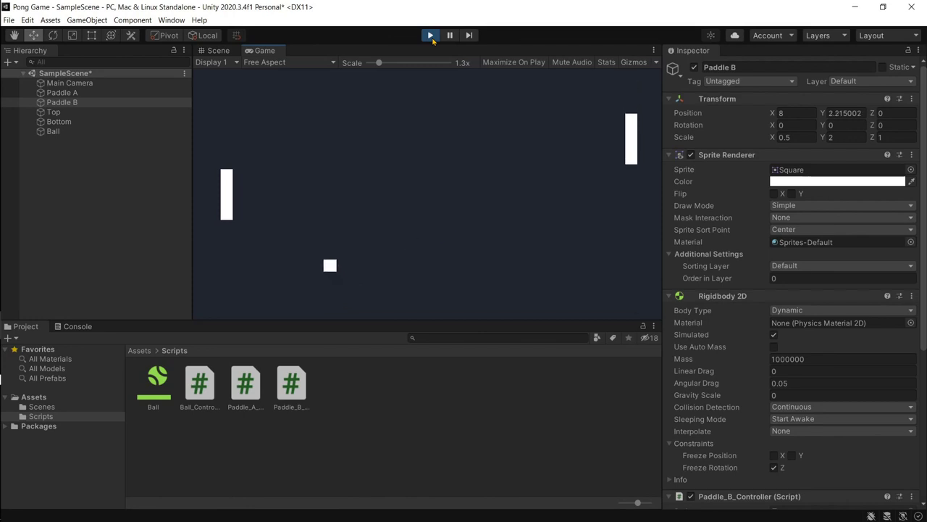
key(w)
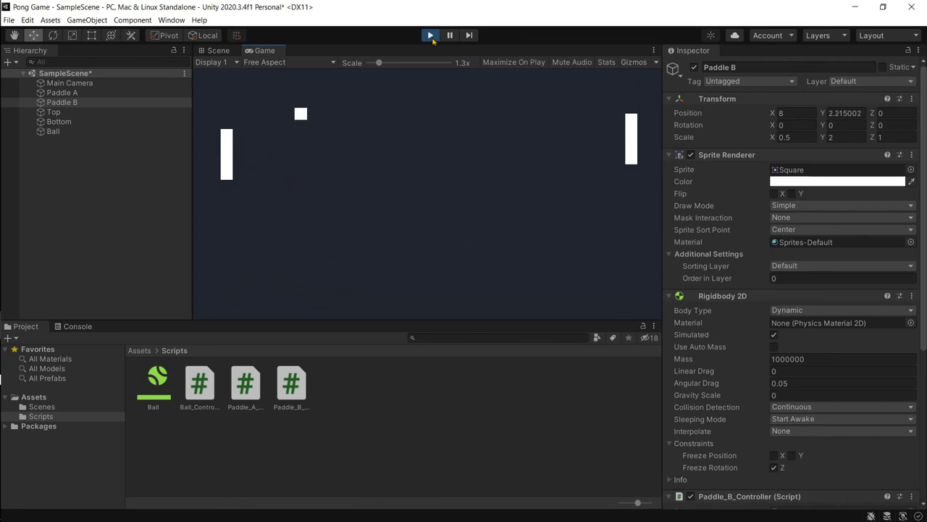
key(Down)
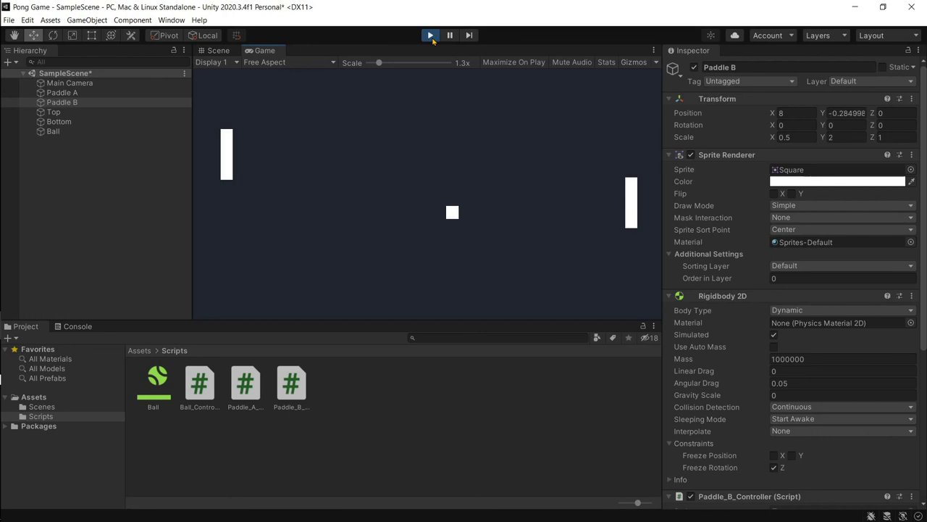
key(Down)
key(Up)
key(Down)
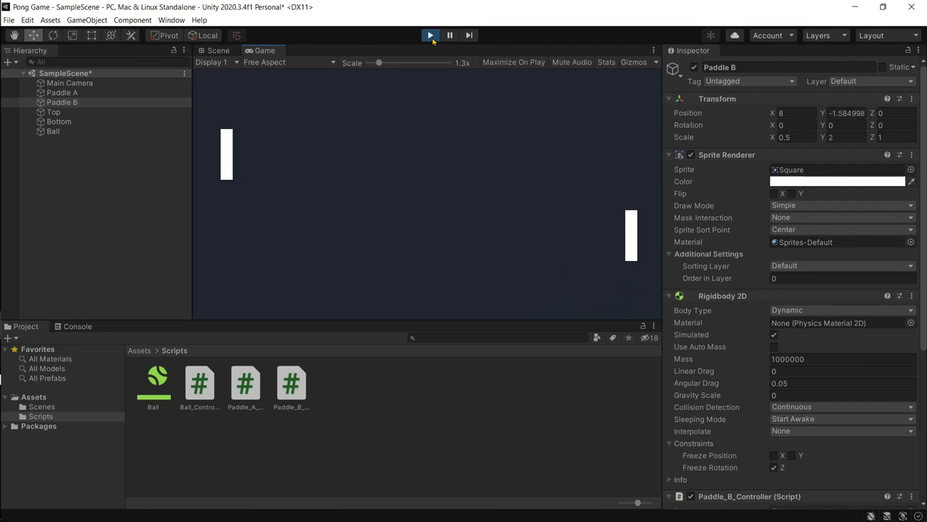